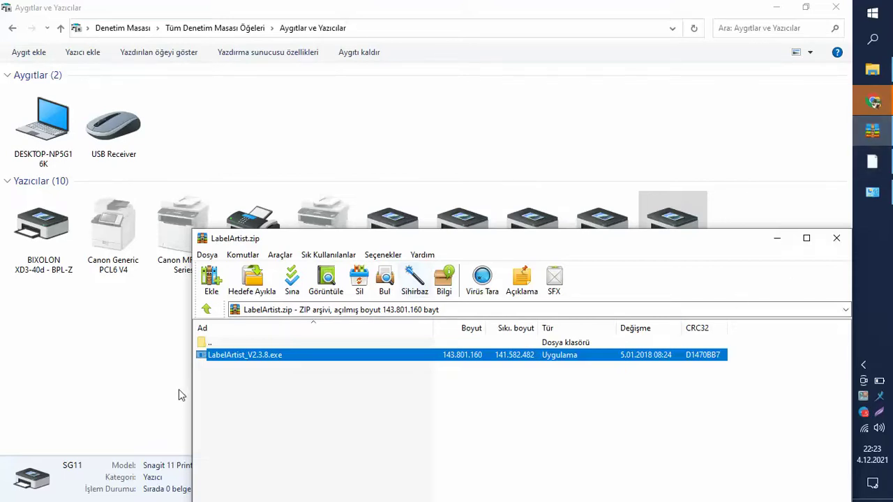
Install Label Artist from LabelArtist_V2.3.8.exe using English (United States) as the setup language, and close the archive.
{"action": "double_click", "coordinate": [227, 361]}
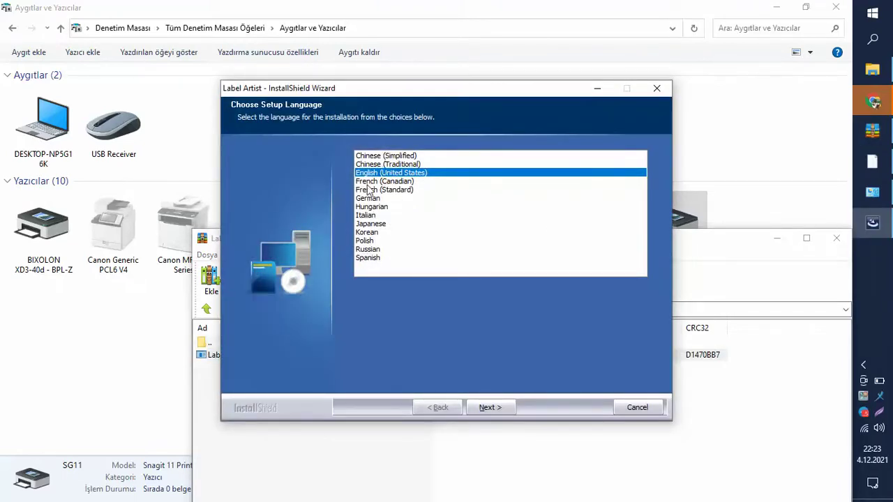
{"action": "left_click", "coordinate": [490, 408]}
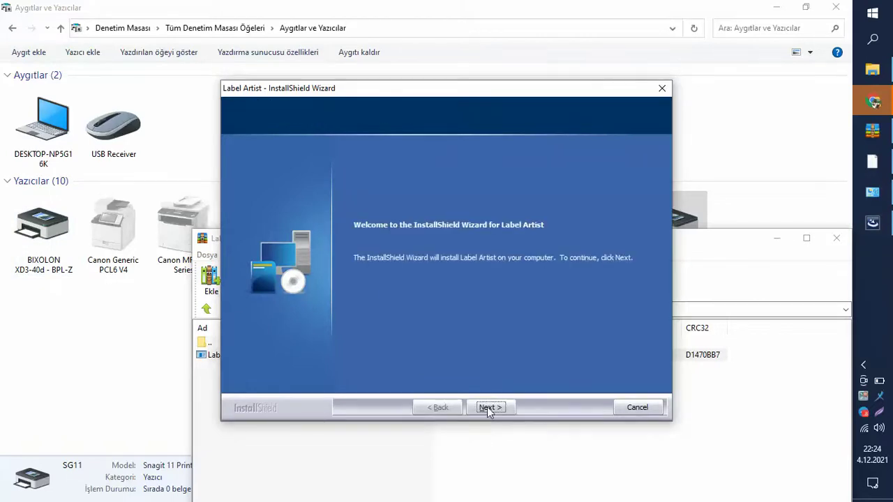
{"action": "left_click", "coordinate": [488, 408]}
{"action": "left_click", "coordinate": [486, 408]}
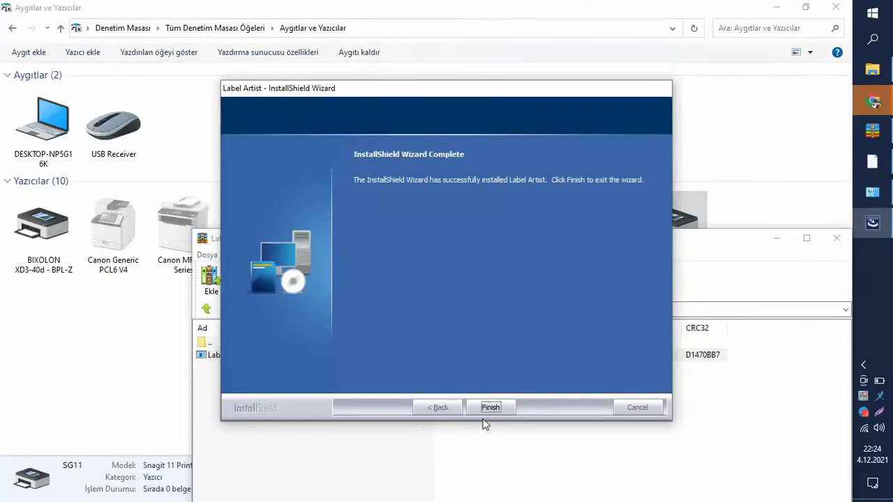
{"action": "left_click", "coordinate": [489, 410]}
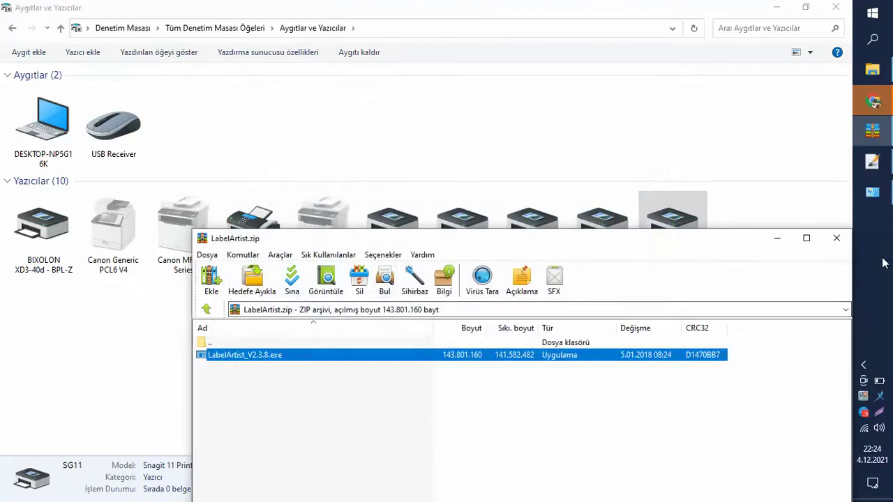
{"action": "left_click", "coordinate": [836, 238]}
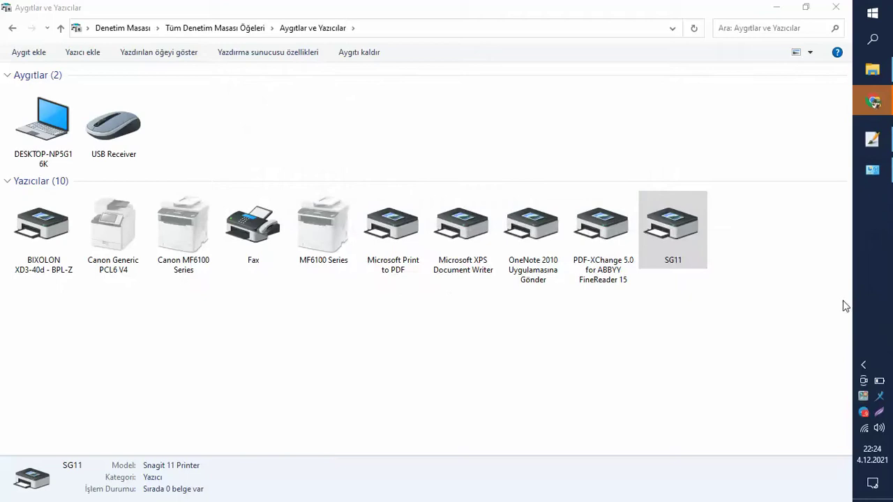
Refresh the Windows printers list and launch the newly installed Label Artist program.
{"action": "right_click", "coordinate": [291, 357]}
{"action": "left_click", "coordinate": [322, 260]}
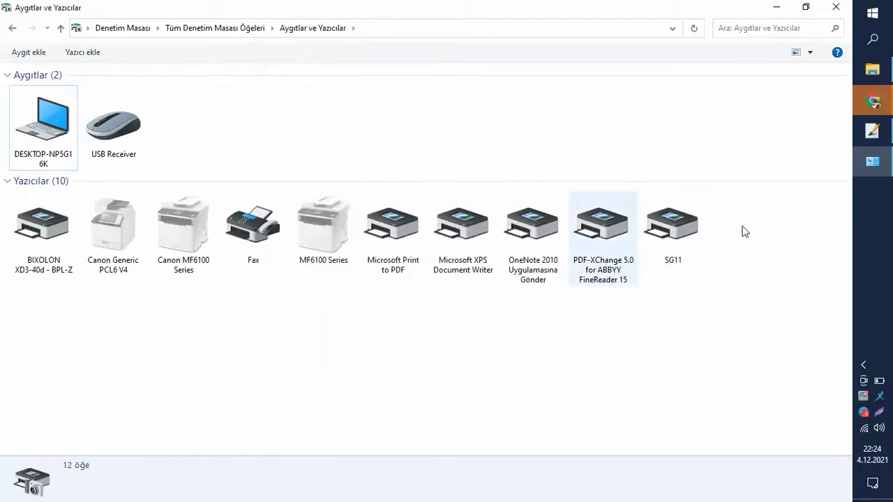
{"action": "left_click", "coordinate": [872, 41]}
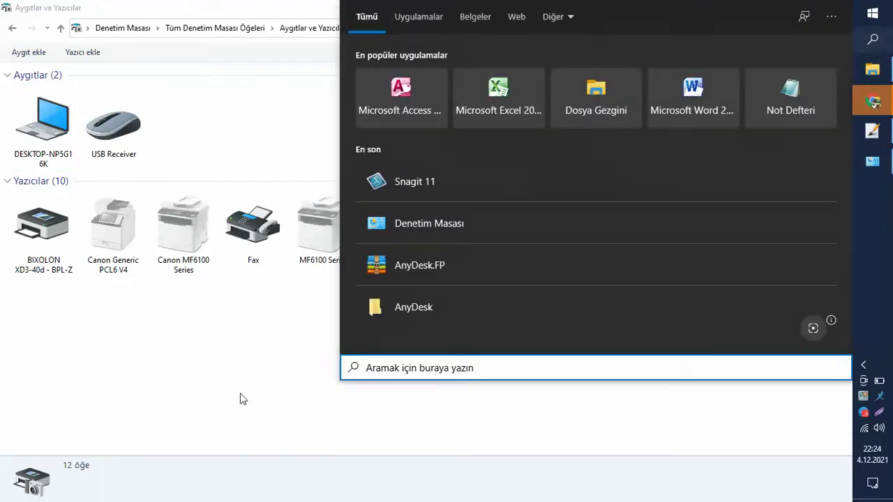
{"action": "left_click", "coordinate": [237, 398]}
{"action": "left_click", "coordinate": [872, 13]}
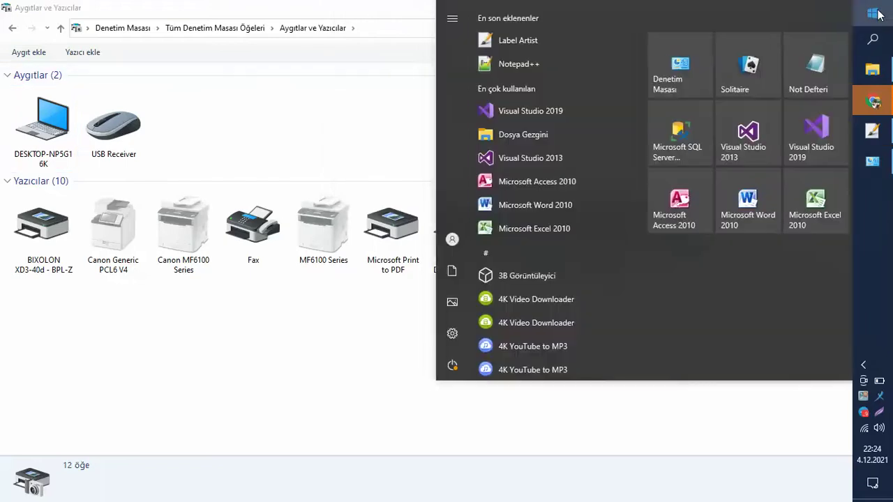
{"action": "left_click", "coordinate": [498, 39]}
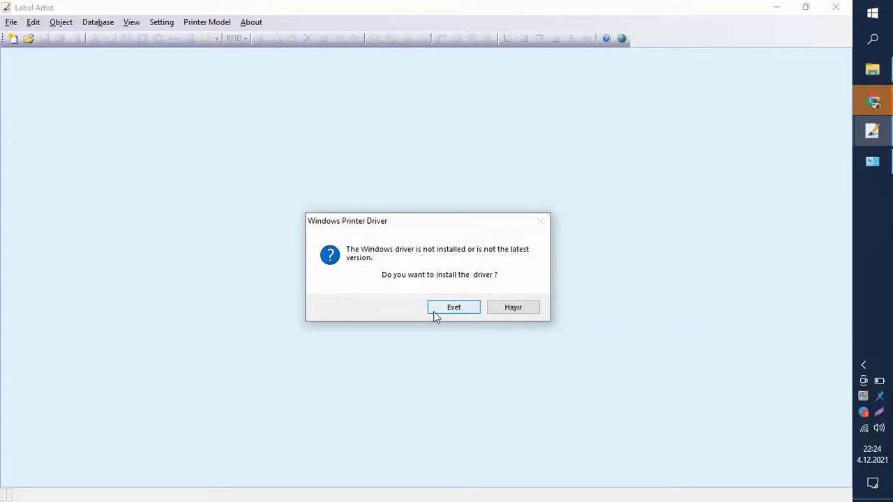
Accept installing the Windows printer driver and select the Label Artist printer among the installed printers.
{"action": "left_click", "coordinate": [449, 301]}
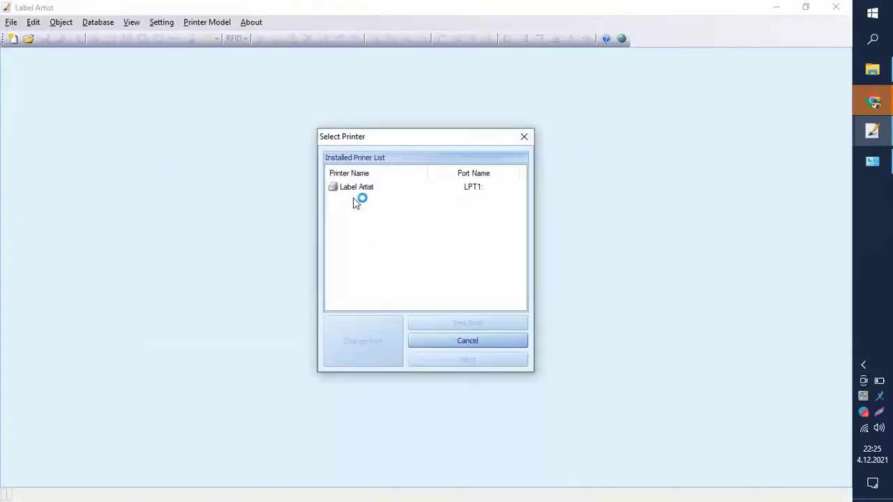
{"action": "left_click", "coordinate": [355, 189]}
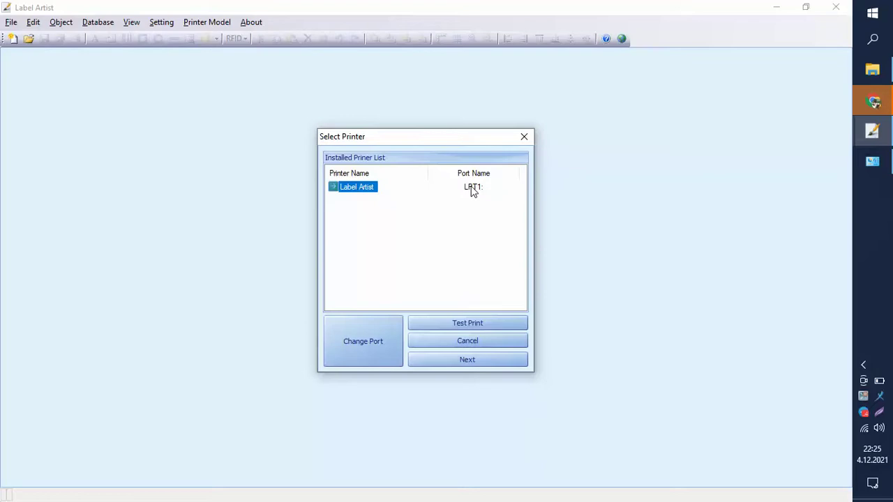
Check in the Windows printer properties which port the BIXOLON XD3-40d - BPL-Z printer uses, and return to Label Artist.
{"action": "left_click", "coordinate": [869, 163]}
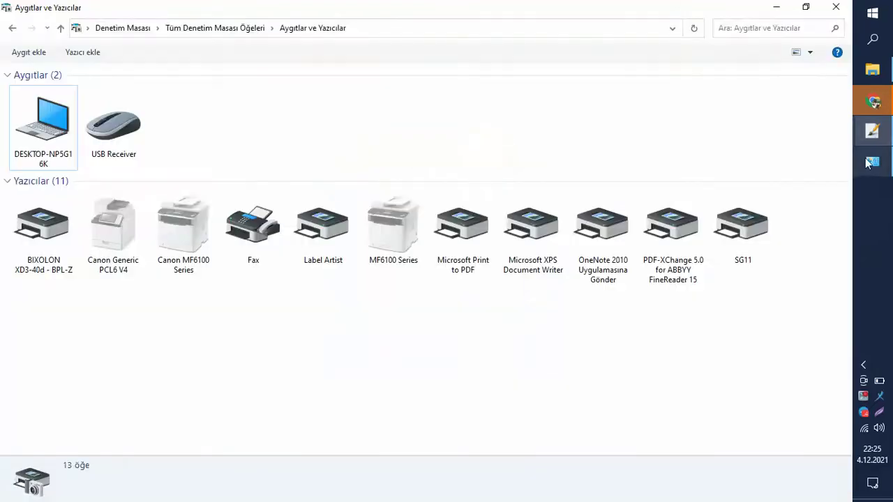
{"action": "left_click", "coordinate": [33, 261]}
{"action": "right_click", "coordinate": [34, 256]}
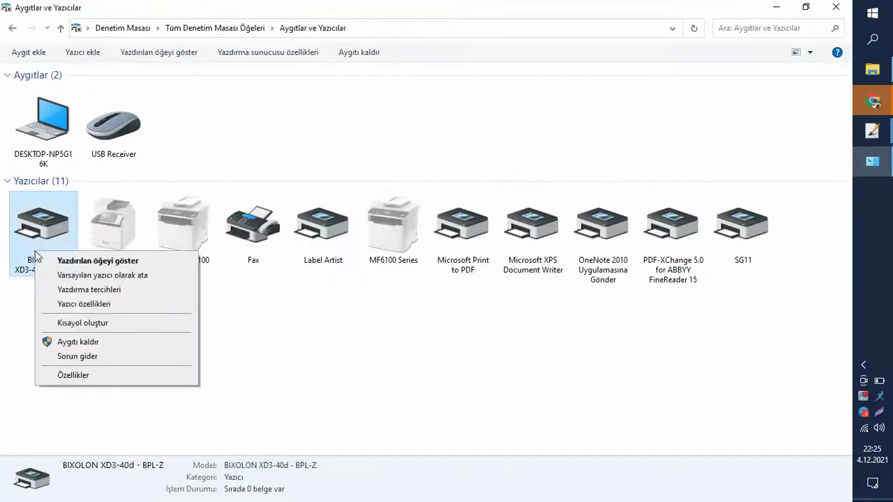
{"action": "left_click", "coordinate": [70, 306]}
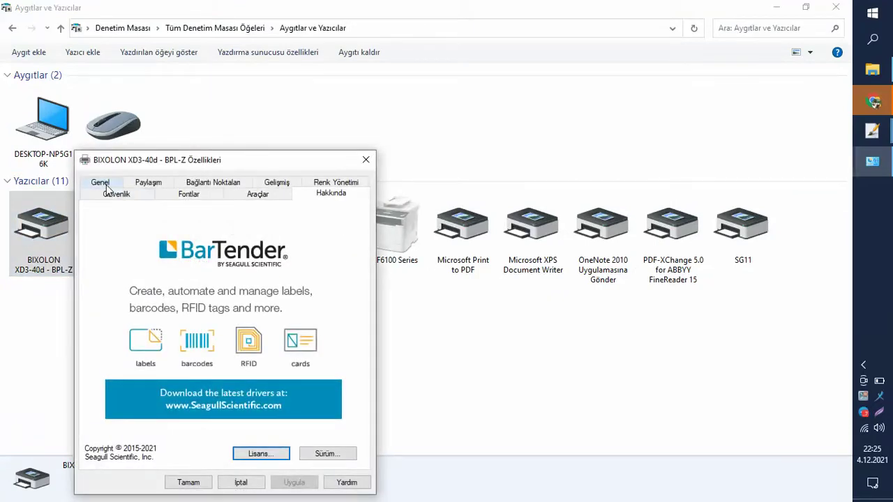
{"action": "left_click", "coordinate": [195, 182]}
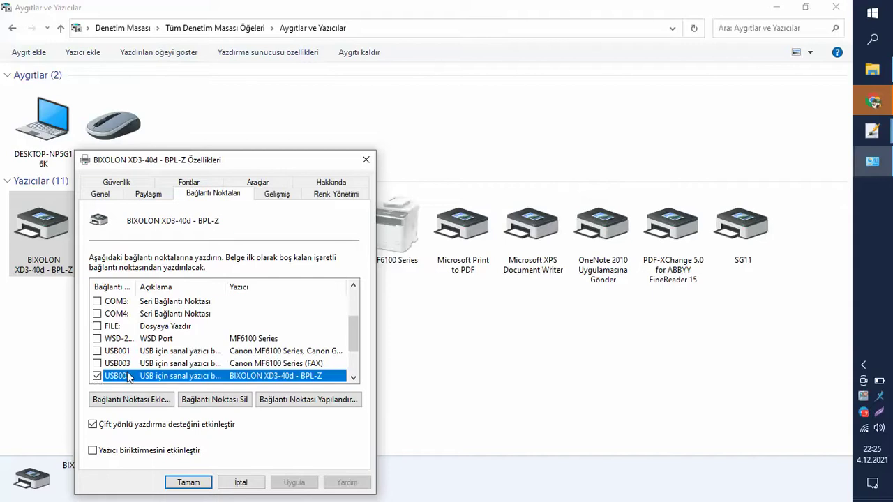
{"action": "left_click", "coordinate": [183, 482]}
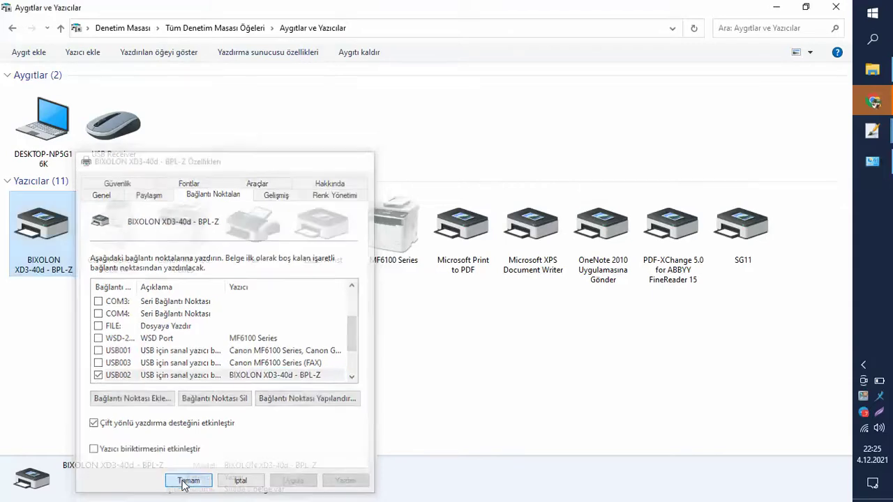
{"action": "left_click", "coordinate": [777, 7]}
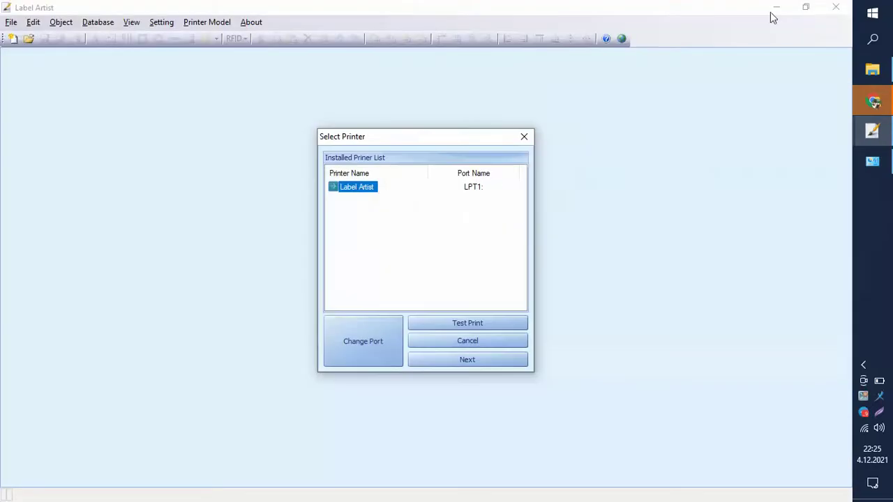
Change the Label Artist printer's port to USB002 and apply it.
{"action": "left_click", "coordinate": [373, 347]}
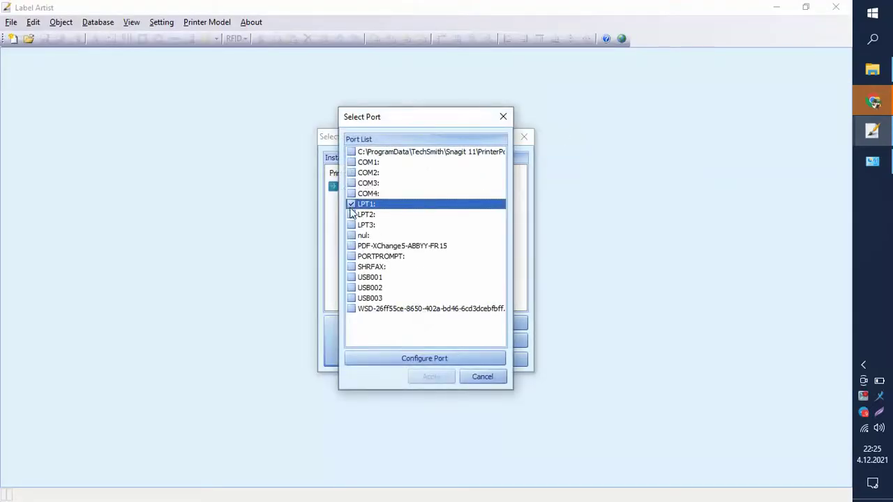
{"action": "left_click", "coordinate": [352, 288]}
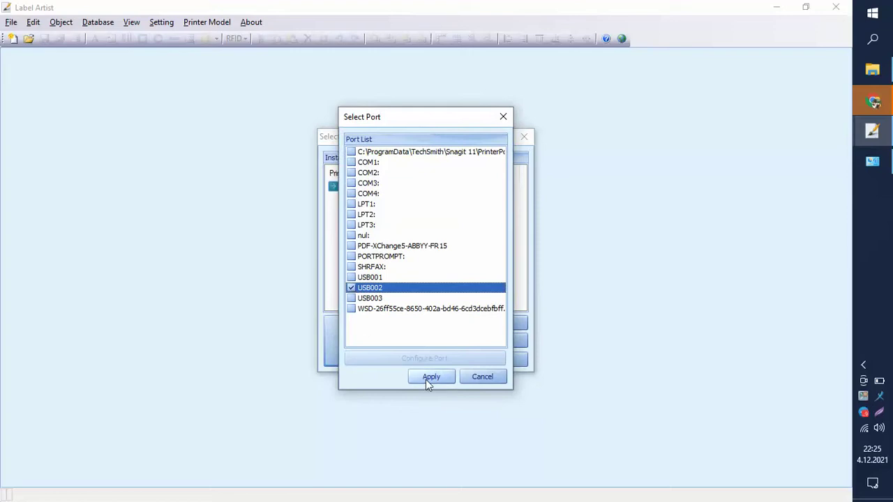
{"action": "left_click", "coordinate": [427, 377]}
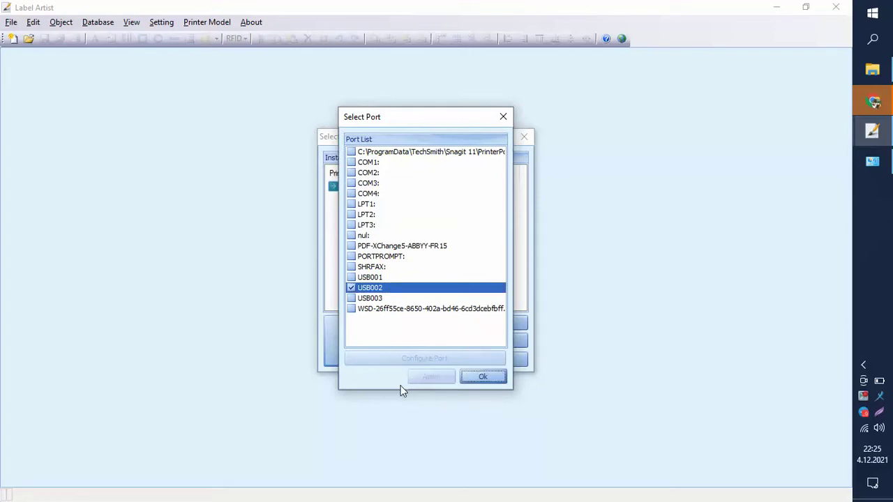
{"action": "left_click", "coordinate": [482, 378]}
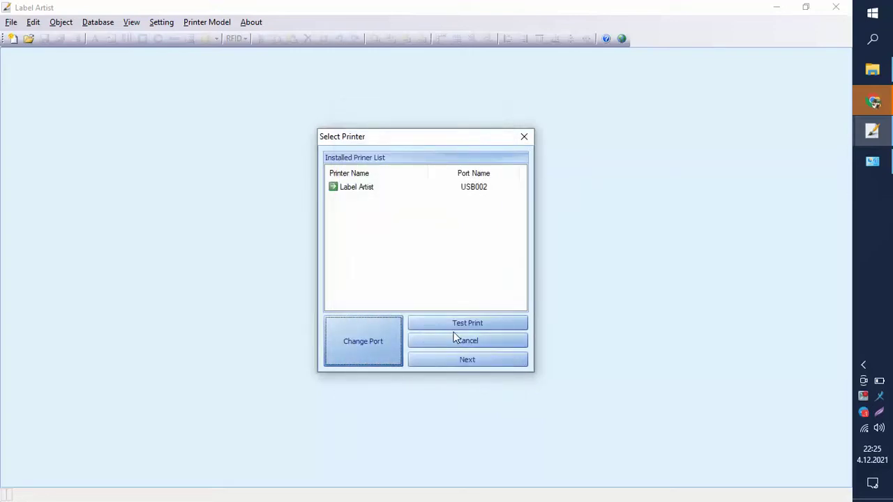
Send a test print to the Label Artist printer and continue past the printer selection.
{"action": "left_click", "coordinate": [361, 187]}
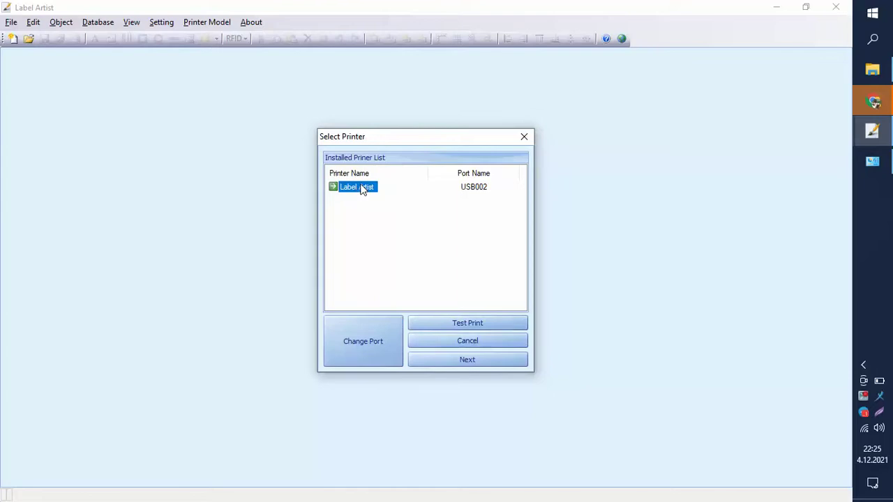
{"action": "left_click", "coordinate": [461, 325]}
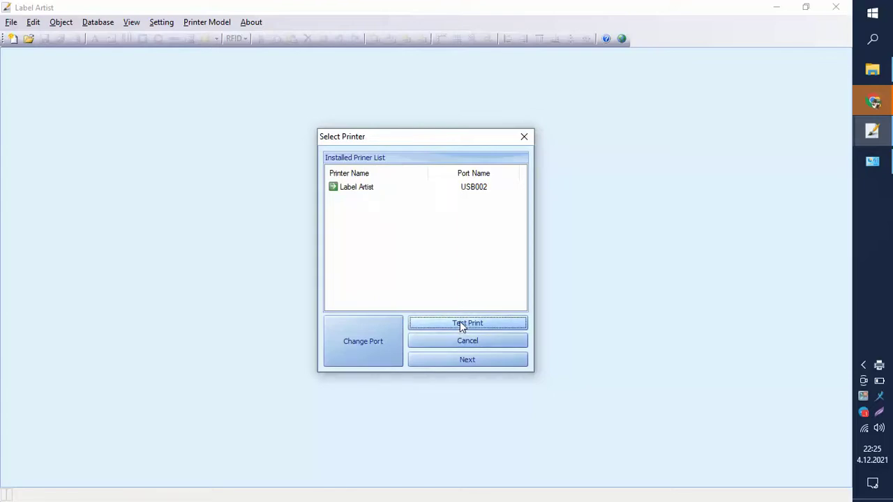
{"action": "left_click", "coordinate": [448, 361]}
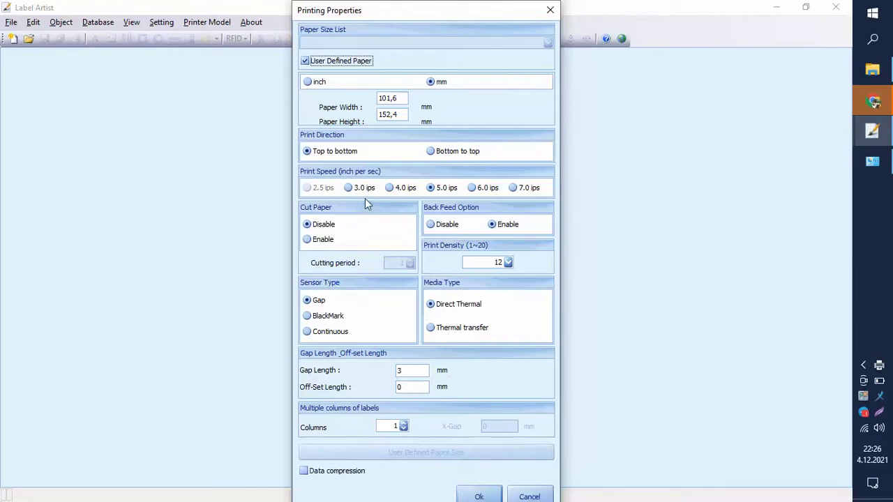
Set the user-defined paper size to 58 mm wide and 40 mm high, and accept the printing properties.
{"action": "double_click", "coordinate": [380, 99]}
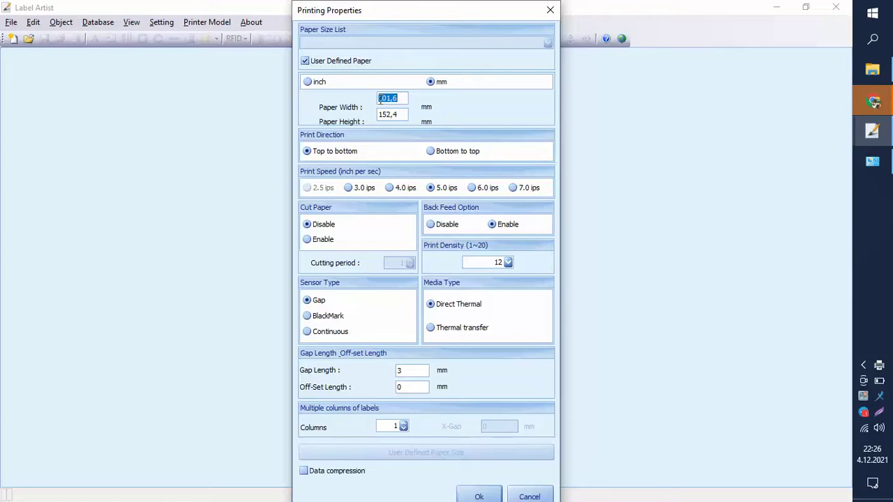
{"action": "type", "text": "58"}
{"action": "key", "text": "Tab"}
{"action": "type", "text": "40"}
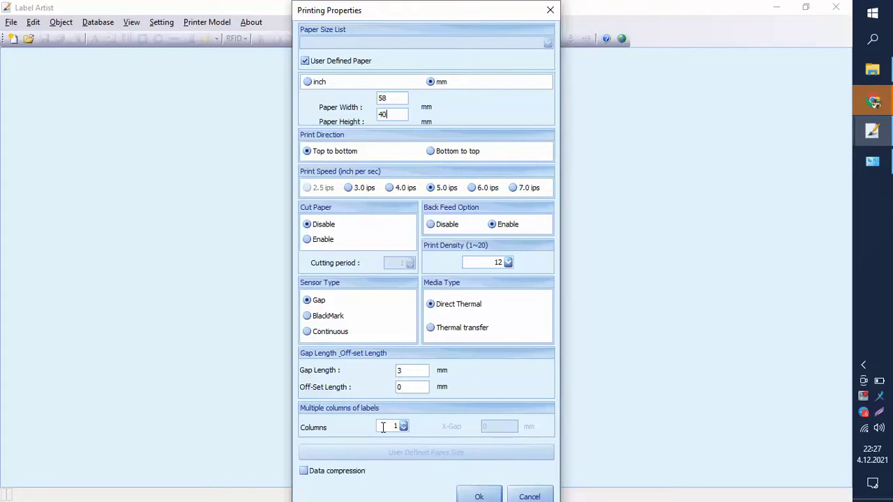
{"action": "left_click", "coordinate": [476, 497]}
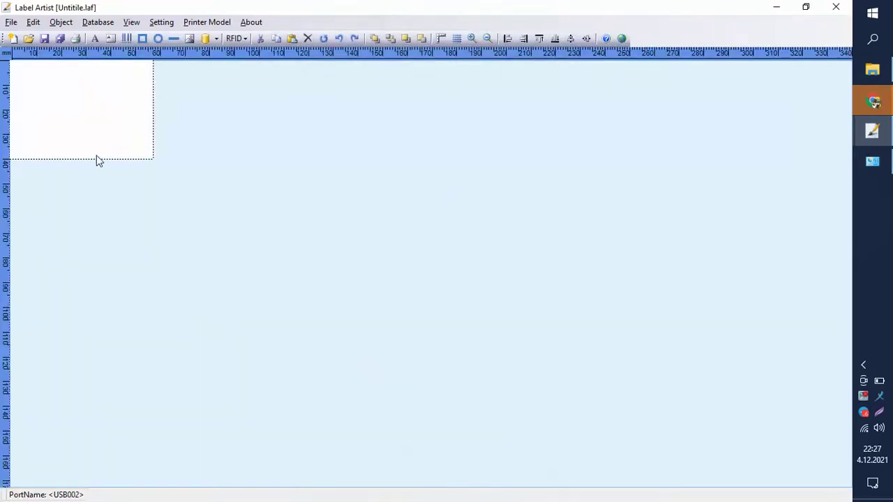
Add a text object near the label's upper left corner with the text "Bayan Kot Etek".
{"action": "left_click", "coordinate": [96, 39]}
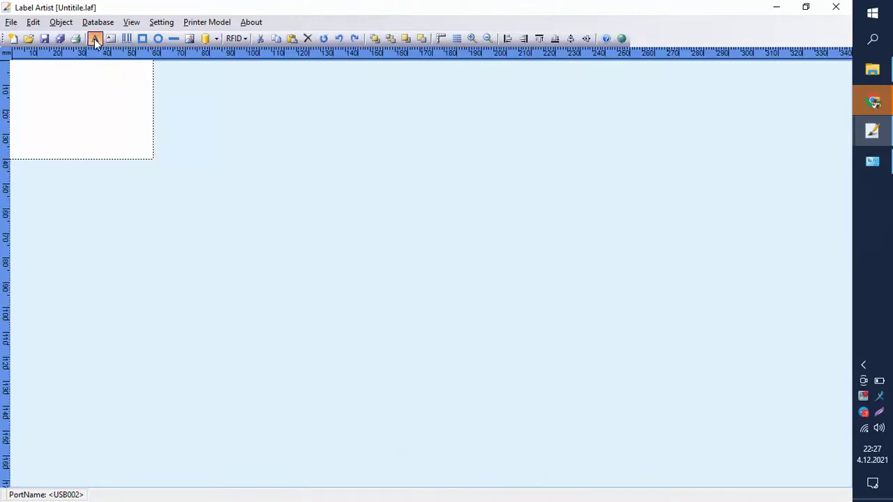
{"action": "left_click", "coordinate": [22, 71]}
{"action": "double_click", "coordinate": [326, 113]}
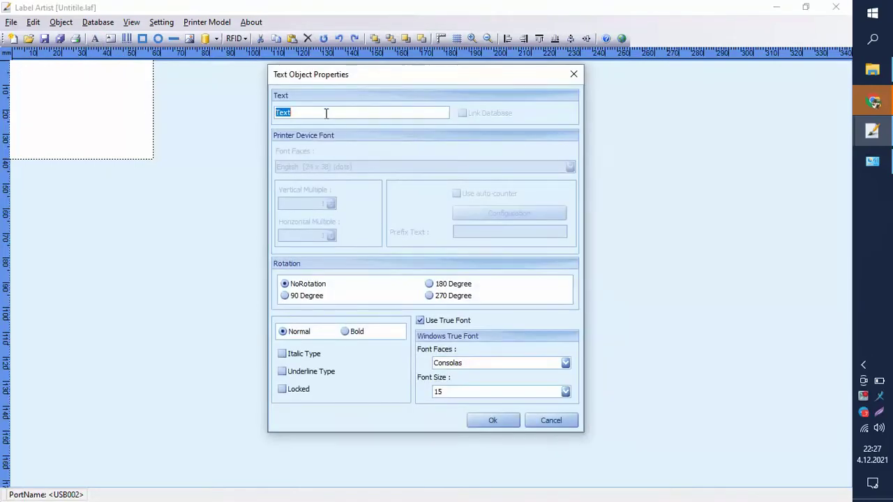
{"action": "type", "text": "bAYAN kOT"}
{"action": "key", "text": "BackSpace"}
{"action": "key", "text": "BackSpace"}
{"action": "key", "text": "BackSpace"}
{"action": "key", "text": "BackSpace"}
{"action": "key", "text": "BackSpace"}
{"action": "key", "text": "BackSpace"}
{"action": "key", "text": "BackSpace"}
{"action": "key", "text": "BackSpace"}
{"action": "type", "text": "ayan Kot Etek"}
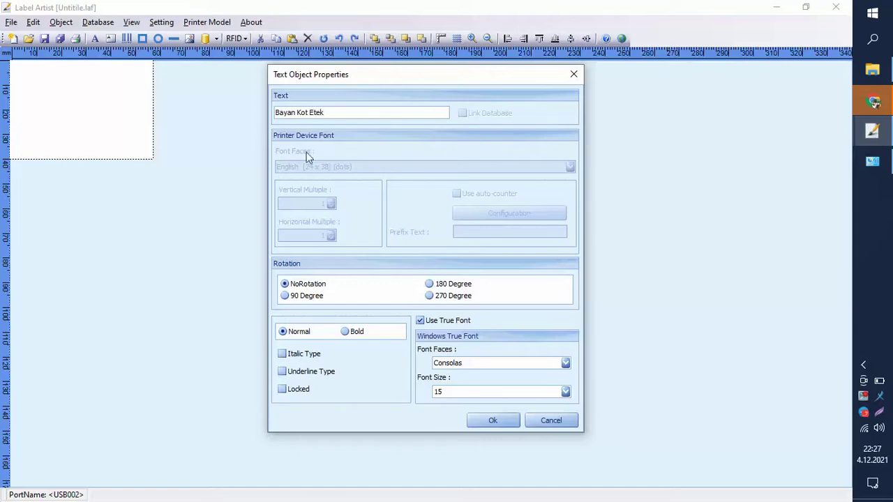
Make the "Bayan Kot Etek" text bold in Arial Black, and shift it slightly right toward the label's center.
{"action": "left_click", "coordinate": [345, 332]}
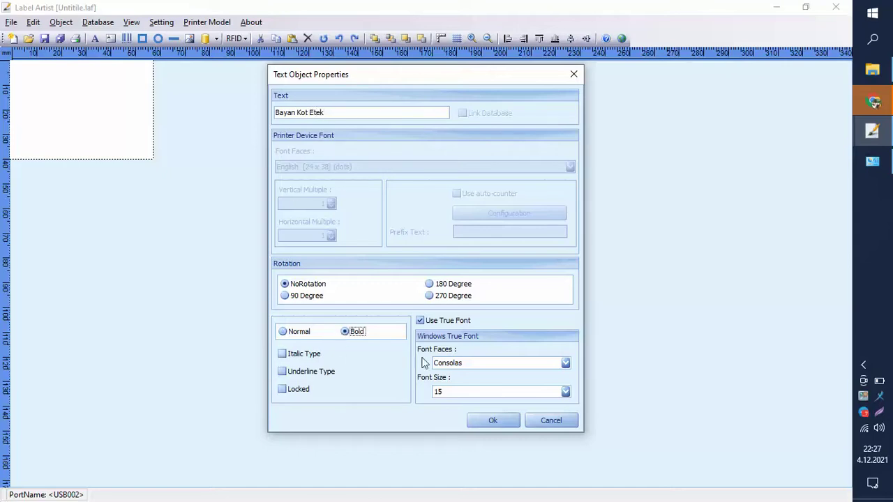
{"action": "left_click", "coordinate": [566, 363]}
{"action": "scroll", "coordinate": [503, 395], "scroll_direction": "up", "scroll_amount": 15}
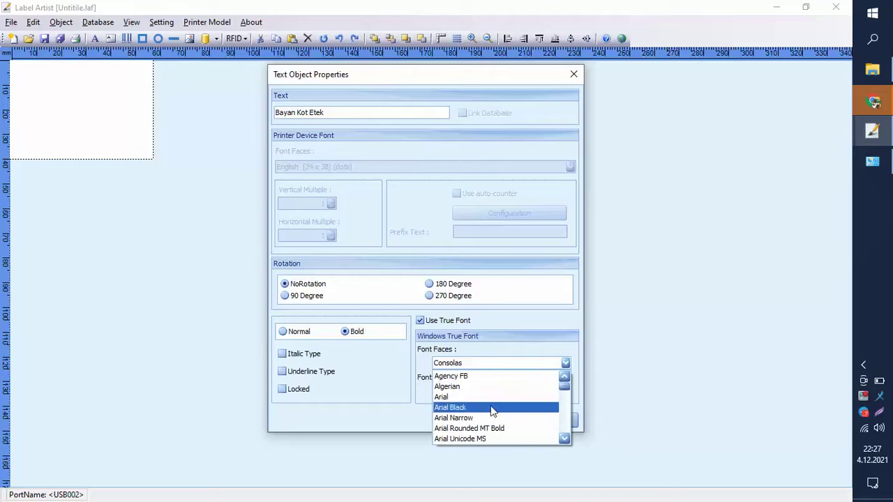
{"action": "left_click", "coordinate": [490, 407]}
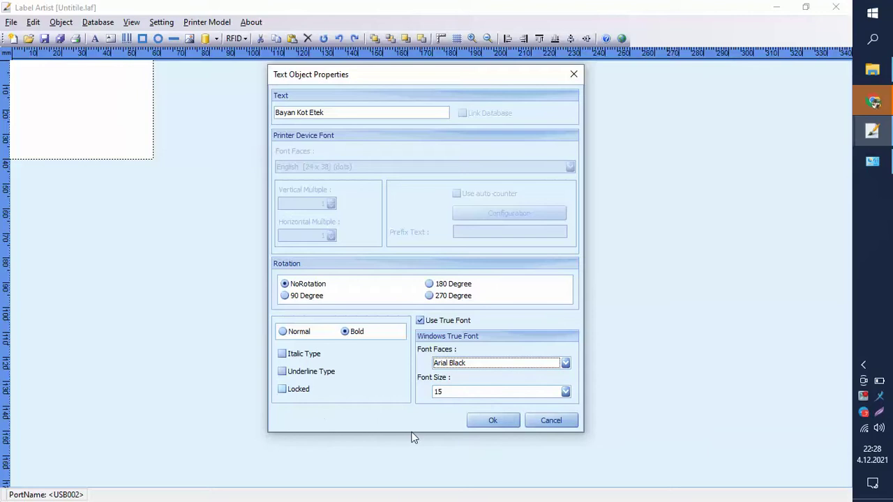
{"action": "left_click", "coordinate": [494, 421]}
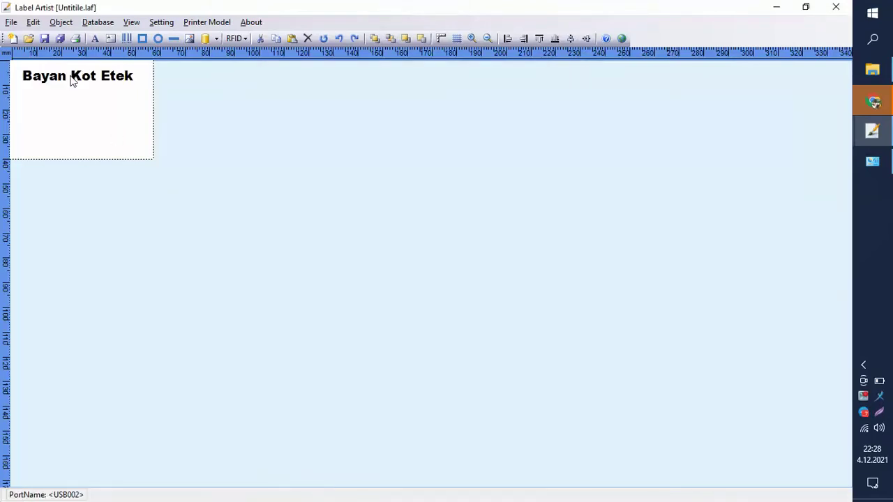
{"action": "left_click_drag", "start_coordinate": [72, 81], "coordinate": [81, 80]}
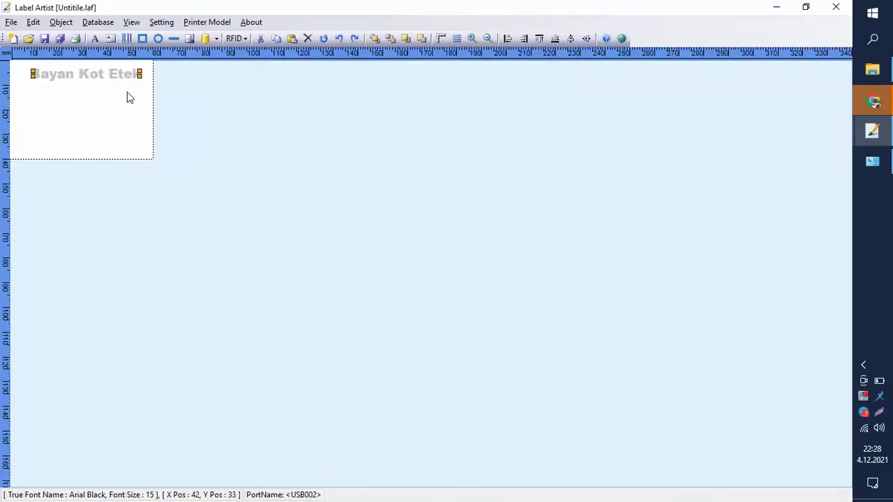
{"action": "left_click", "coordinate": [127, 40]}
{"action": "left_click", "coordinate": [47, 101]}
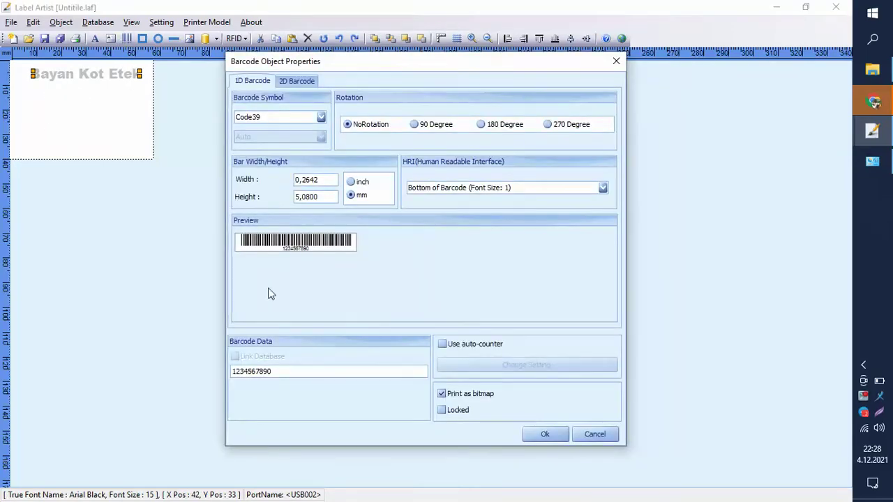
{"action": "double_click", "coordinate": [274, 372]}
{"action": "type", "text": "869"}
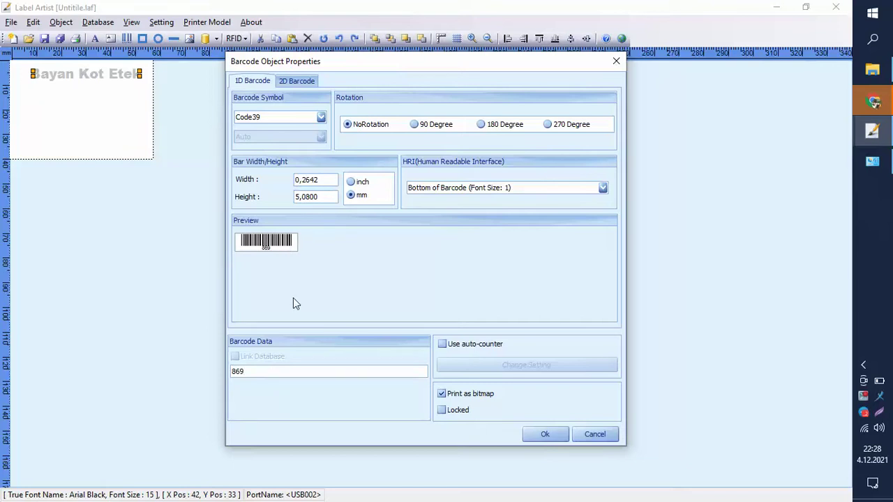
{"action": "left_click", "coordinate": [321, 118]}
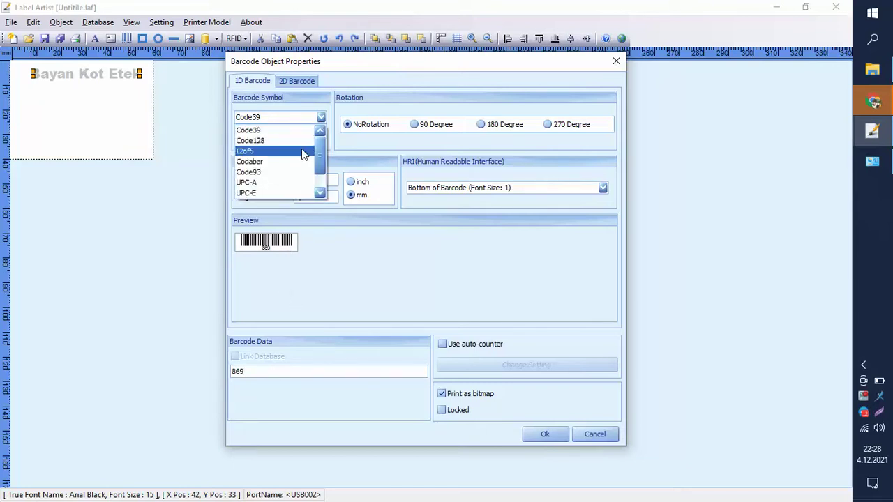
{"action": "scroll", "coordinate": [301, 154], "scroll_direction": "down", "scroll_amount": 1}
{"action": "left_click", "coordinate": [273, 174]}
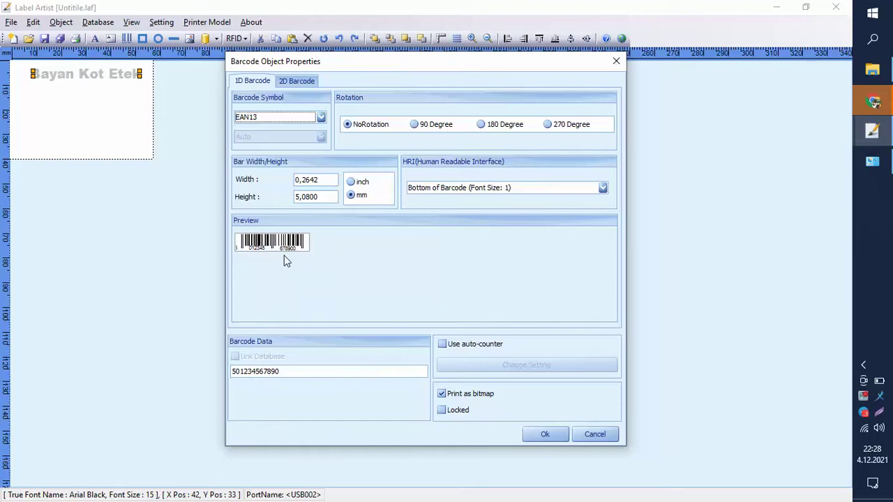
{"action": "left_click", "coordinate": [534, 435]}
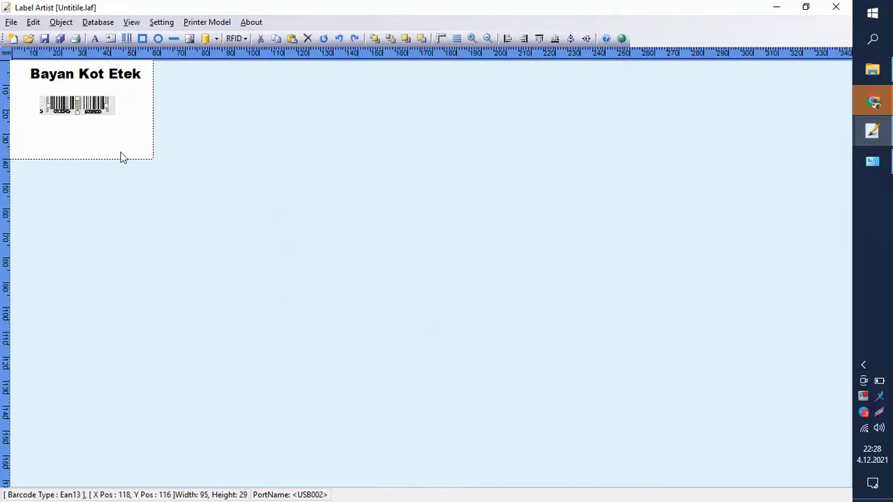
Move the barcode up and right, close beneath the "Bayan Kot Etek" text, and shift that text slightly right.
{"action": "left_click", "coordinate": [96, 126]}
{"action": "left_click_drag", "start_coordinate": [80, 110], "coordinate": [92, 103]}
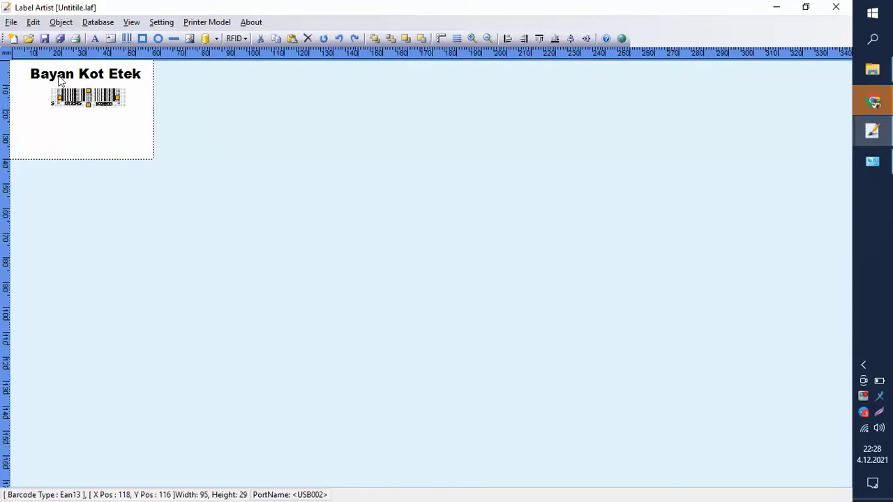
{"action": "left_click_drag", "start_coordinate": [63, 73], "coordinate": [63, 71]}
{"action": "left_click", "coordinate": [73, 98]}
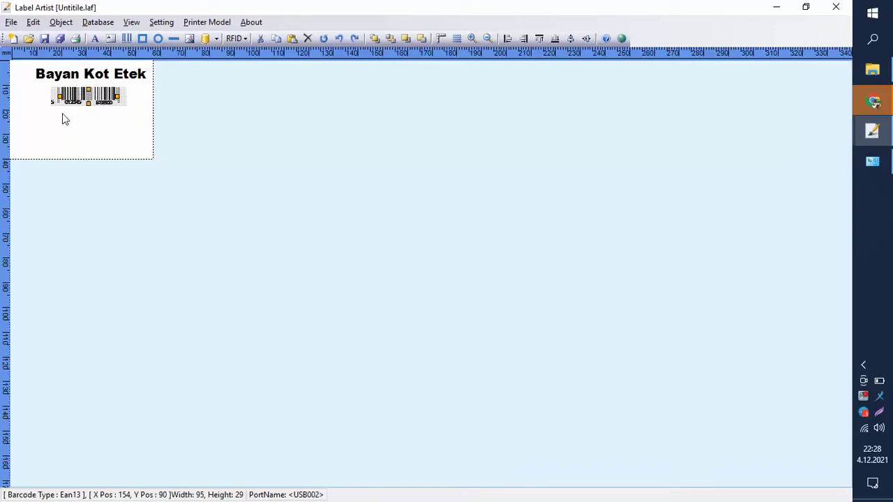
{"action": "left_click", "coordinate": [61, 122]}
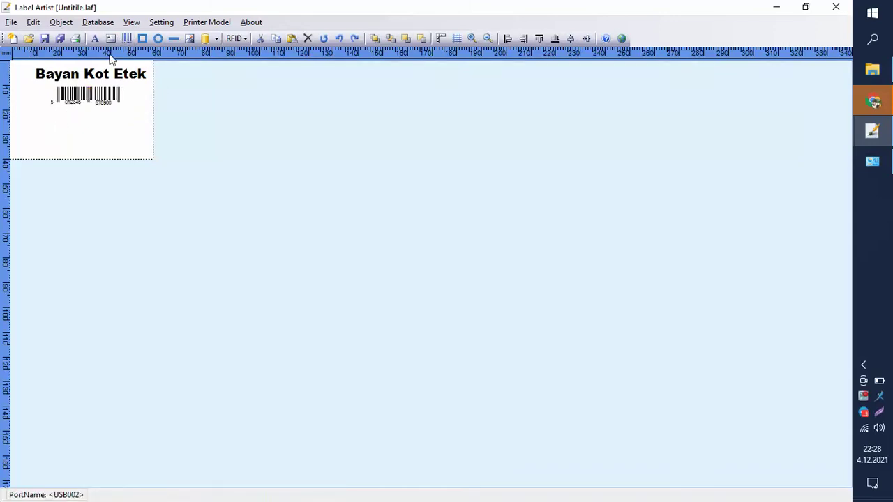
Add the text "BARKOD DÜKKANI" below the barcode, rotated 90 degrees.
{"action": "left_click", "coordinate": [96, 38]}
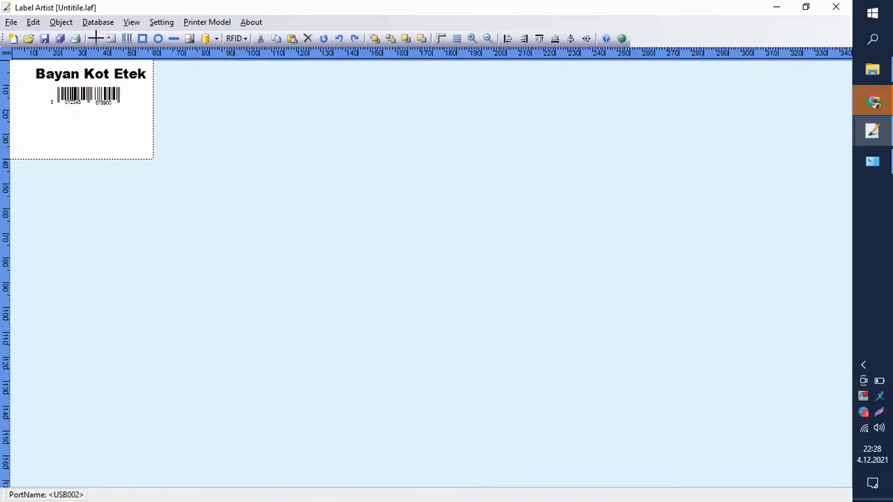
{"action": "left_click", "coordinate": [48, 123]}
{"action": "double_click", "coordinate": [316, 113]}
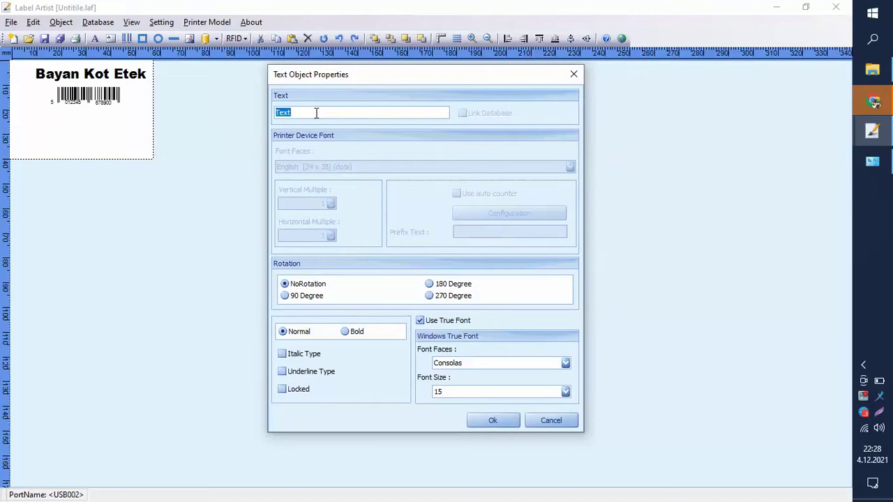
{"action": "type", "text": "bARKOD DÜKKANI"}
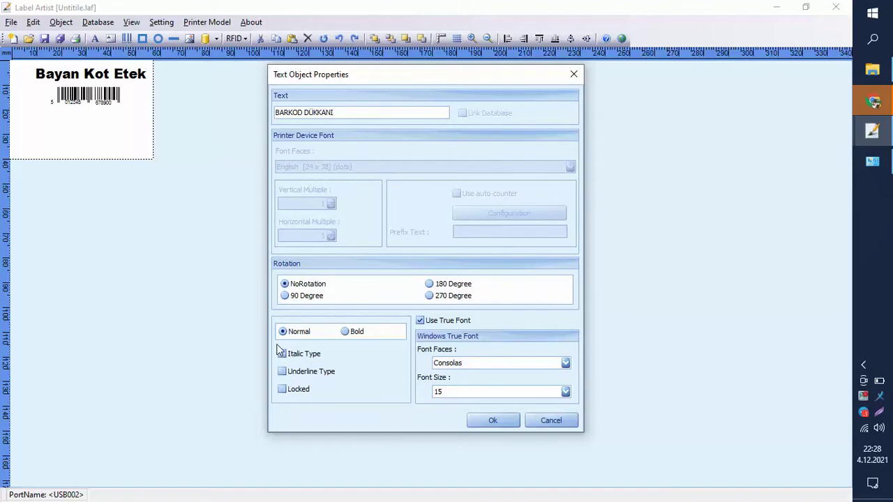
{"action": "key", "text": "Tab"}
{"action": "left_click", "coordinate": [284, 295]}
{"action": "left_click", "coordinate": [495, 421]}
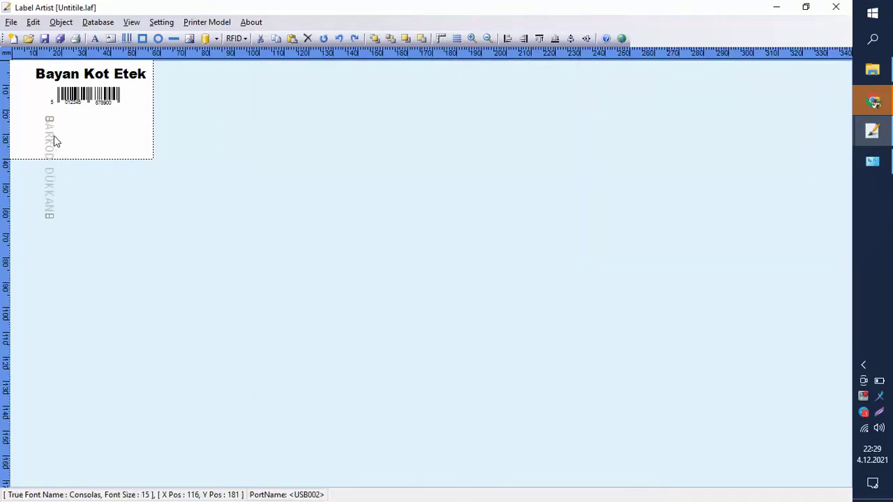
Move the vertical "BARKOD DÜKKANI" text to the label's left side and set its font size to 12.
{"action": "left_click_drag", "start_coordinate": [51, 133], "coordinate": [26, 87]}
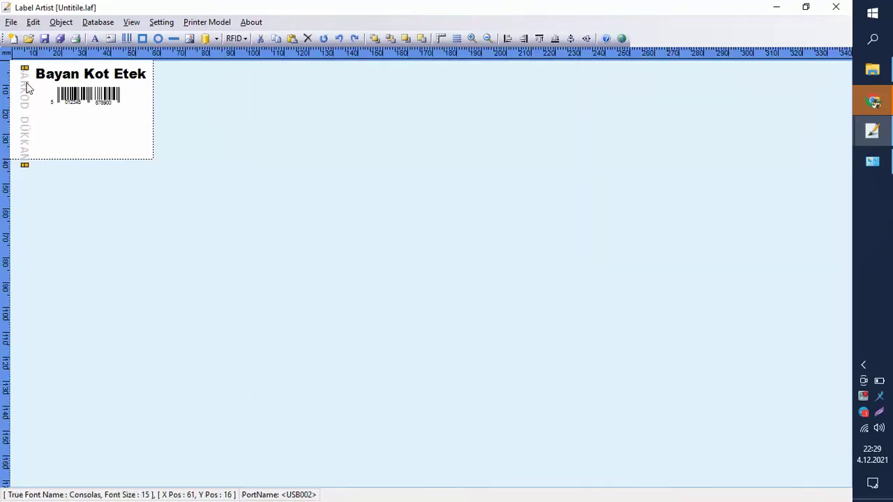
{"action": "double_click", "coordinate": [27, 87]}
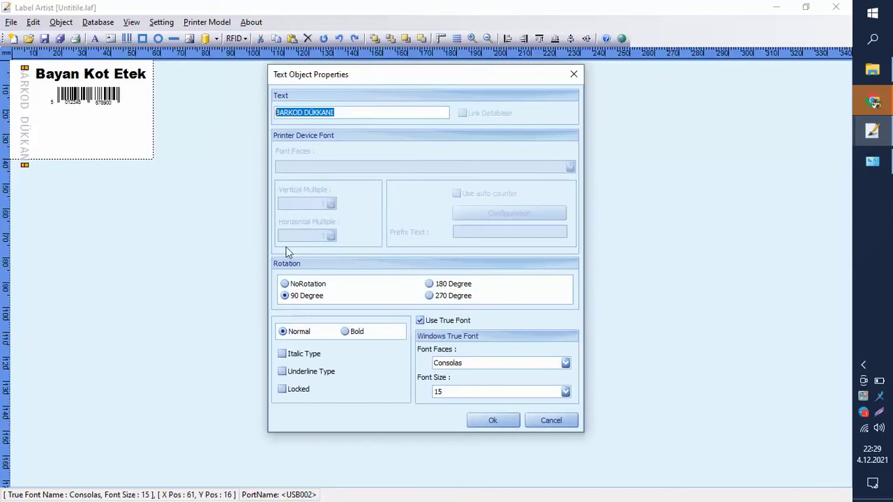
{"action": "left_click", "coordinate": [565, 392]}
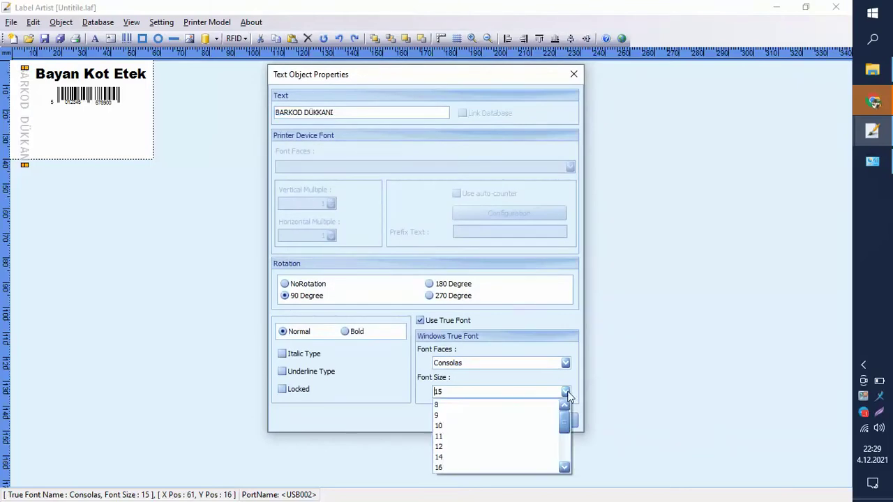
{"action": "left_click", "coordinate": [481, 446]}
{"action": "left_click", "coordinate": [490, 421]}
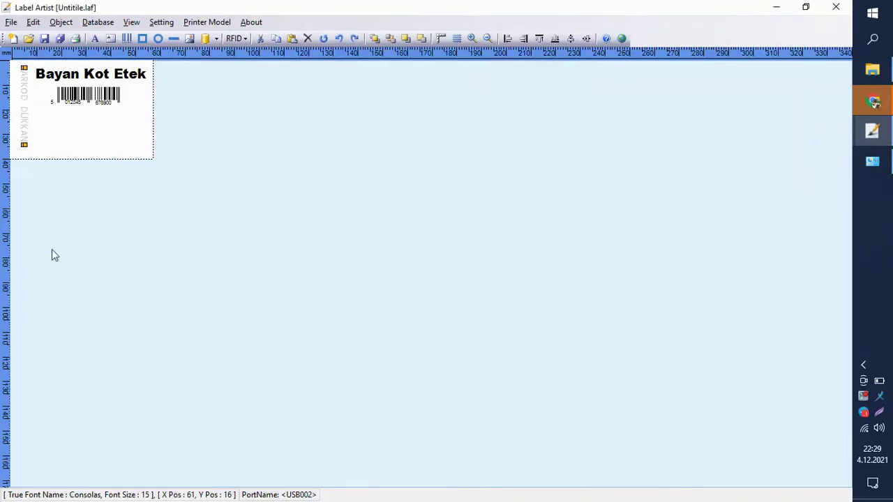
Make the "BARKOD DÜKKANI" text bold and nudge it closer to the label's left edge and slightly down.
{"action": "left_click", "coordinate": [52, 133]}
{"action": "double_click", "coordinate": [23, 118]}
{"action": "left_click", "coordinate": [352, 333]}
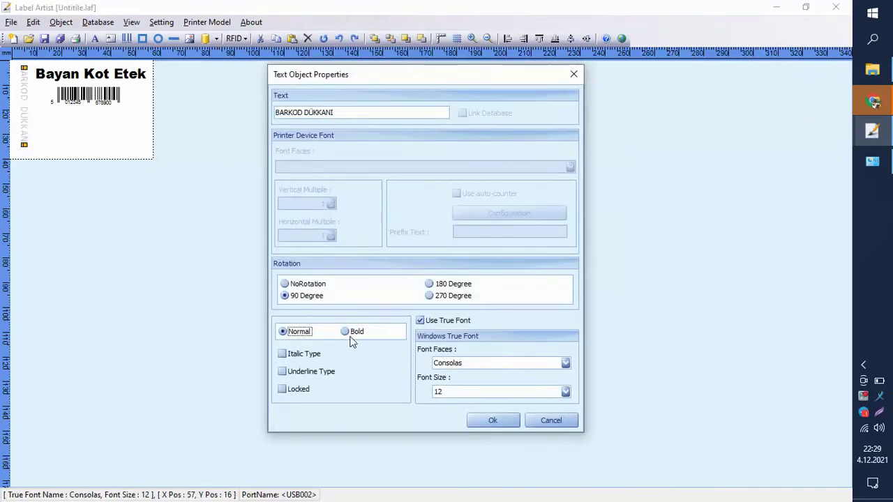
{"action": "left_click", "coordinate": [488, 420]}
{"action": "left_click", "coordinate": [59, 152]}
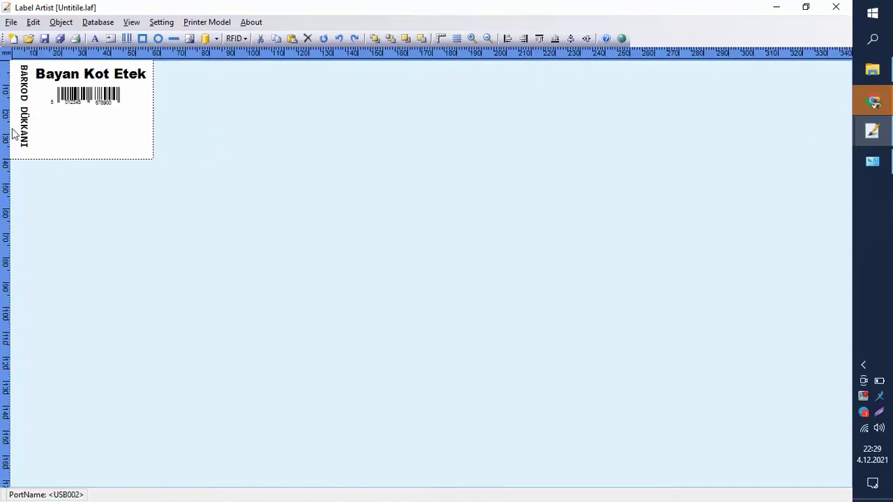
{"action": "left_click_drag", "start_coordinate": [25, 123], "coordinate": [20, 126]}
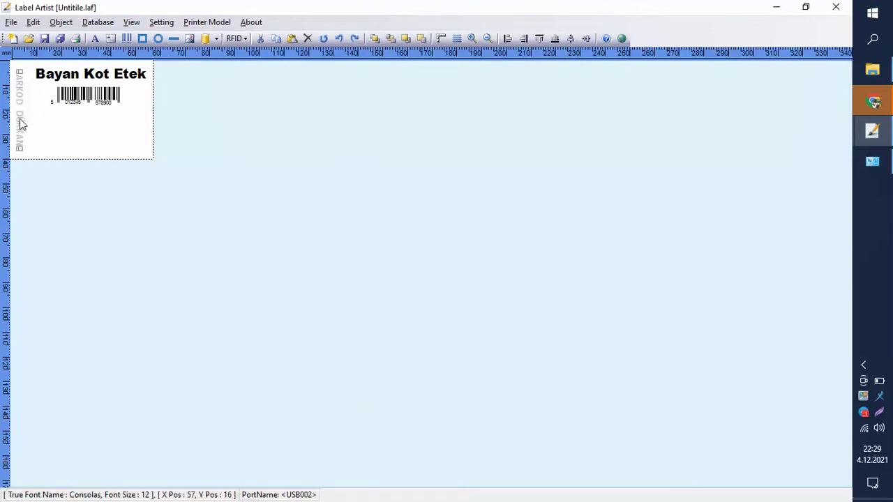
{"action": "left_click", "coordinate": [79, 139]}
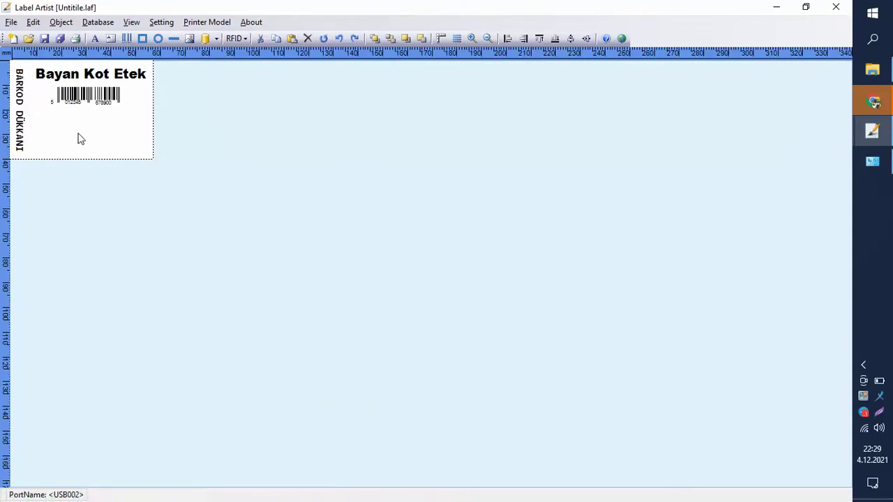
Start a new text object below the barcode with the price "49,99 TL".
{"action": "left_click", "coordinate": [91, 41]}
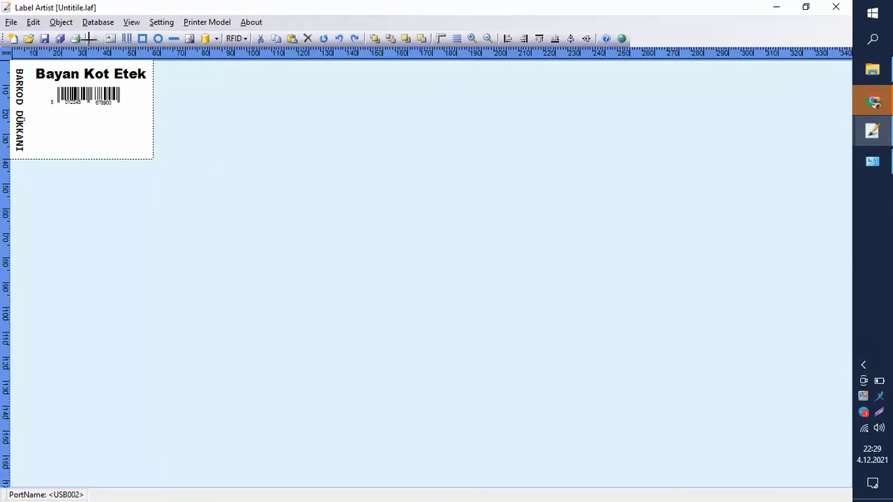
{"action": "left_click", "coordinate": [54, 122]}
{"action": "double_click", "coordinate": [298, 111]}
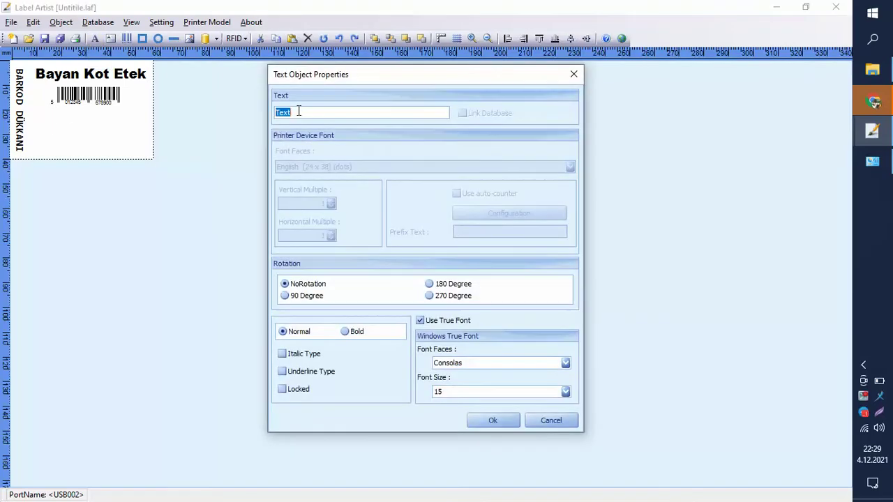
{"action": "type", "text": "49,99 TL"}
Format the "49,99 TL" price as bold Arial Black at font size 20 and place it on the label.
{"action": "left_click", "coordinate": [343, 332]}
{"action": "left_click", "coordinate": [565, 363]}
{"action": "scroll", "coordinate": [534, 395], "scroll_direction": "up", "scroll_amount": 12}
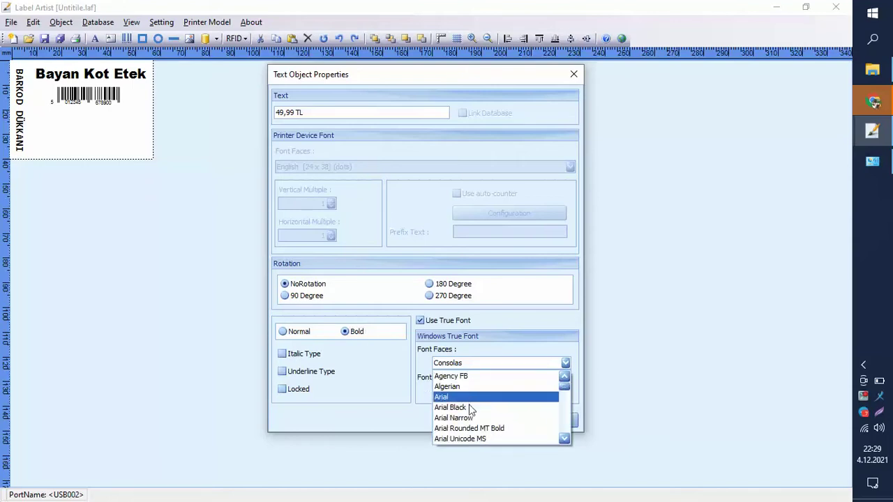
{"action": "left_click", "coordinate": [469, 408]}
{"action": "left_click", "coordinate": [565, 392]}
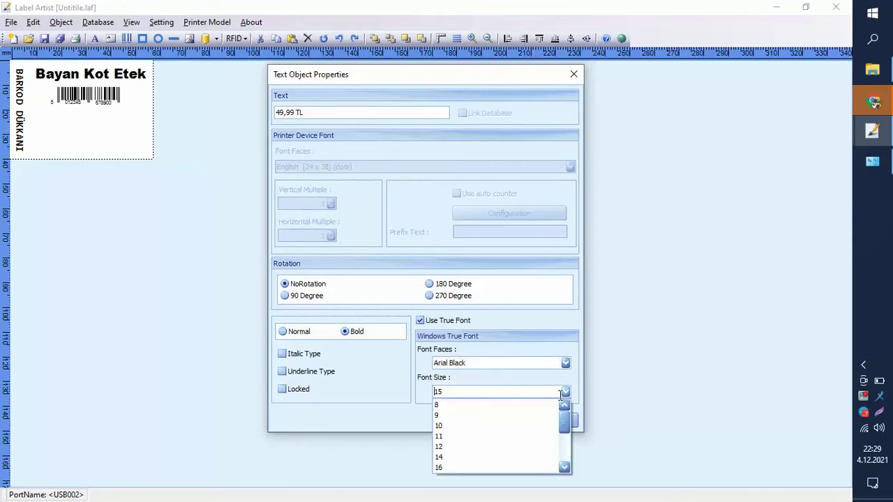
{"action": "scroll", "coordinate": [526, 424], "scroll_direction": "down", "scroll_amount": 1}
{"action": "left_click", "coordinate": [477, 458]}
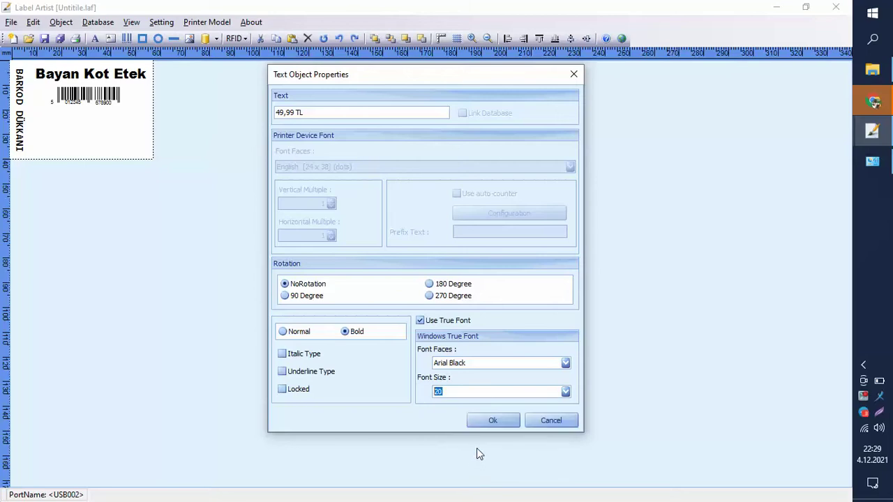
{"action": "left_click", "coordinate": [492, 421]}
{"action": "left_click", "coordinate": [95, 148]}
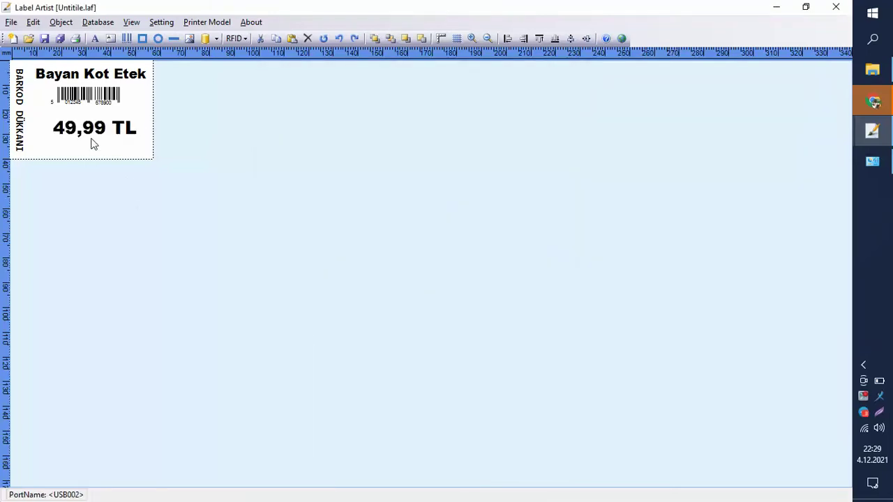
Move the price text slightly down and enlarge the barcode above it to about 111 wide and 36 high.
{"action": "left_click_drag", "start_coordinate": [85, 132], "coordinate": [85, 136]}
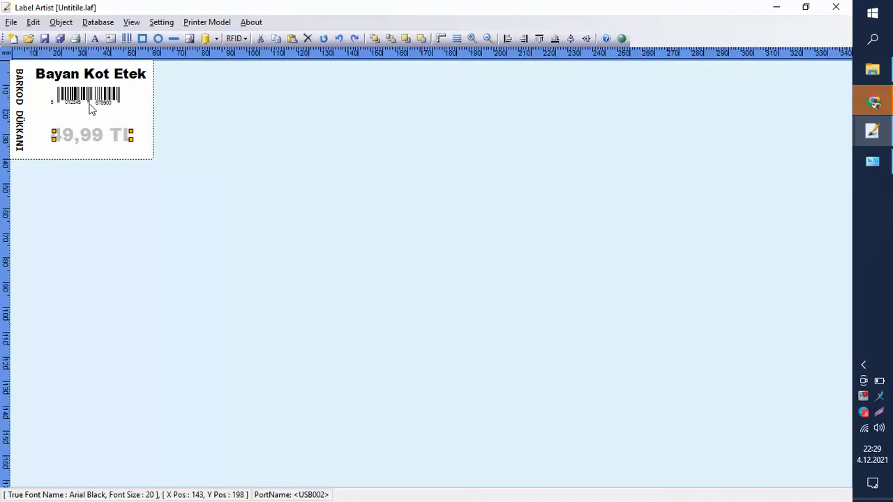
{"action": "left_click_drag", "start_coordinate": [94, 98], "coordinate": [95, 102]}
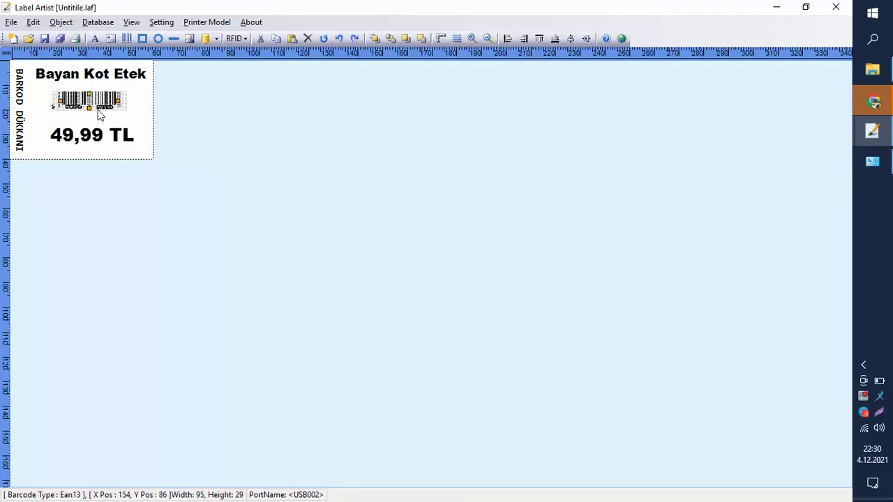
{"action": "left_click_drag", "start_coordinate": [88, 104], "coordinate": [89, 116]}
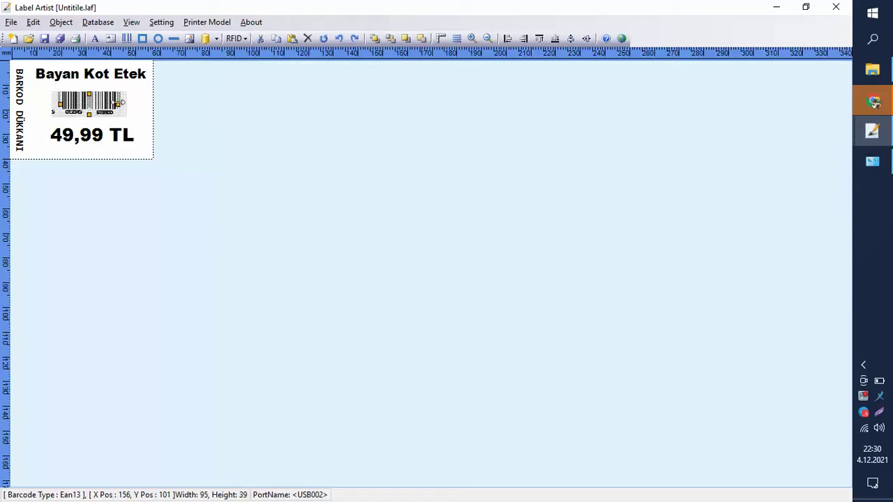
{"action": "left_click_drag", "start_coordinate": [122, 103], "coordinate": [138, 116]}
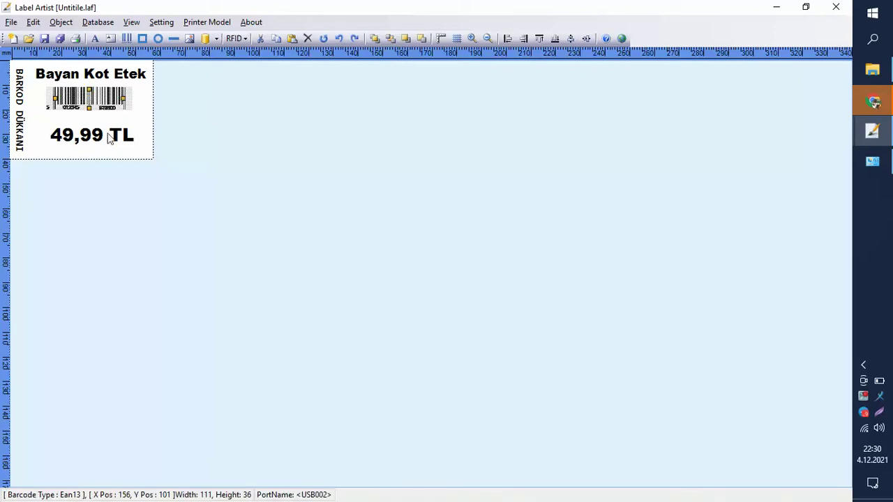
{"action": "left_click", "coordinate": [140, 130]}
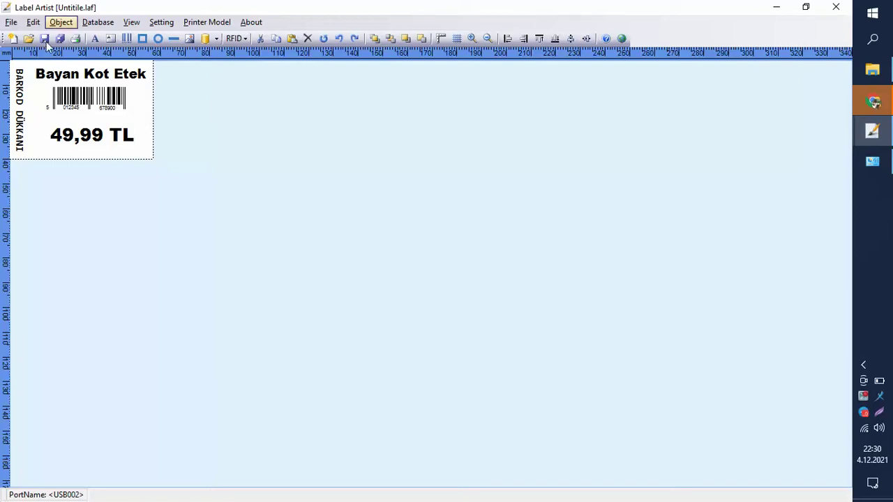
Save the label design in the Belgeler folder as a Label Artist file named "40X58 BARKOD TASARIM".
{"action": "left_click", "coordinate": [9, 23]}
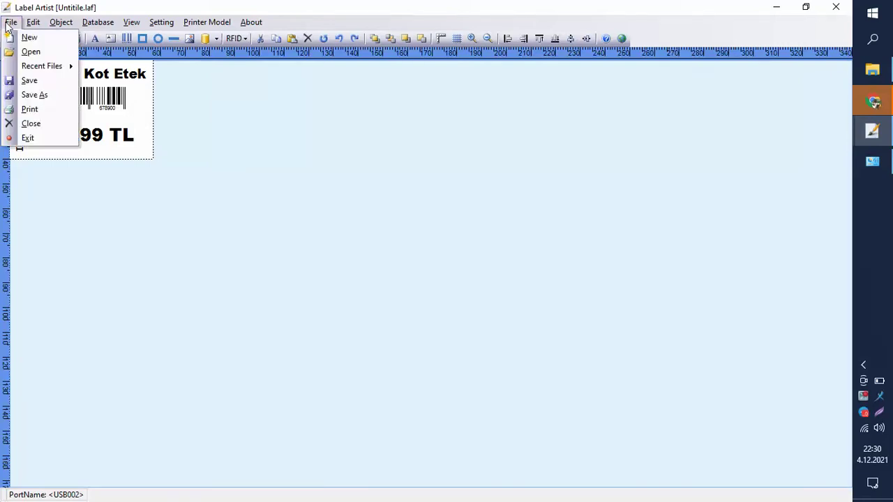
{"action": "left_click", "coordinate": [40, 95]}
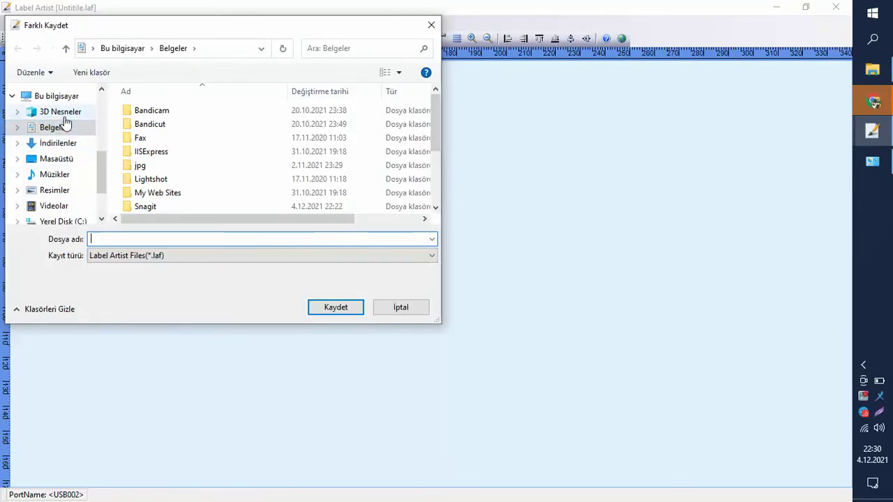
{"action": "left_click", "coordinate": [60, 130]}
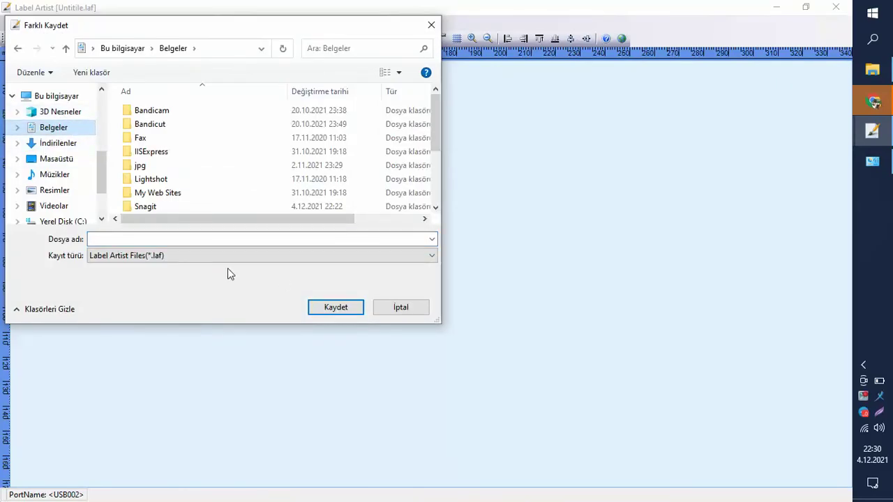
{"action": "left_click", "coordinate": [218, 237]}
{"action": "type", "text": "40"}
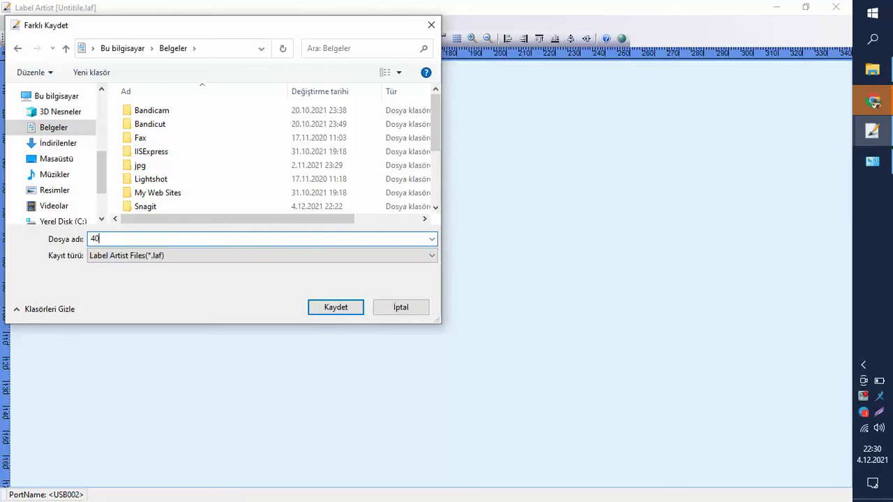
{"action": "type", "text": "X58 B"}
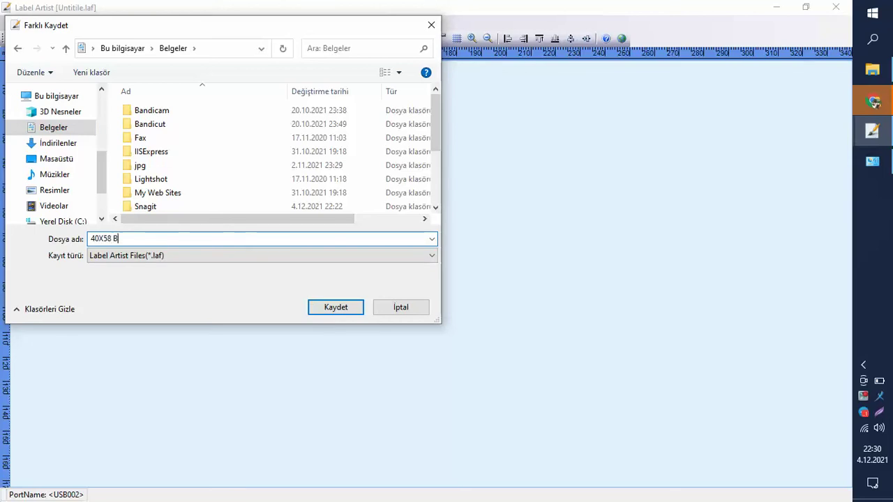
{"action": "type", "text": "ARKOD TASA"}
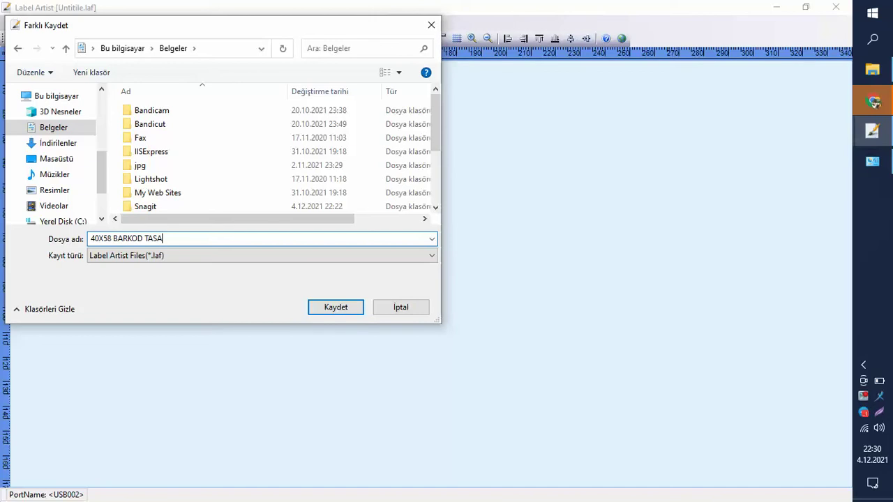
{"action": "type", "text": "RIM"}
{"action": "key", "text": "Return"}
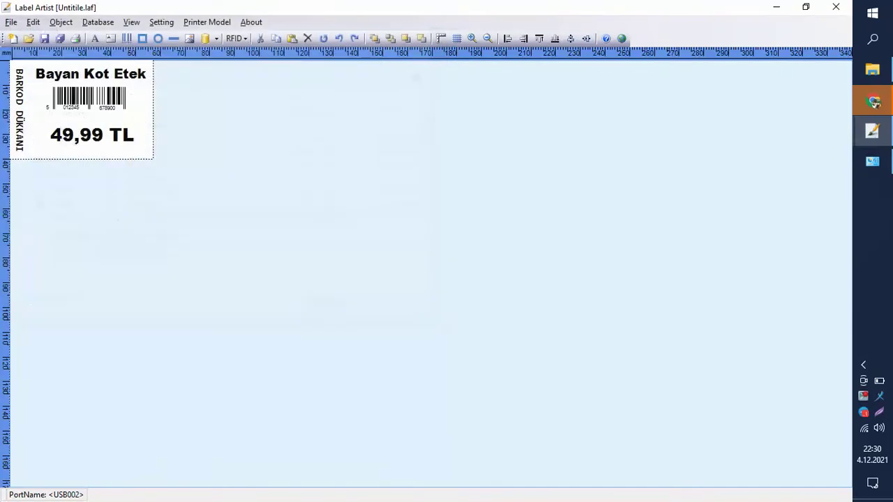
Print one set of the label to the printer on port USB002.
{"action": "left_click", "coordinate": [11, 23]}
{"action": "left_click", "coordinate": [29, 109]}
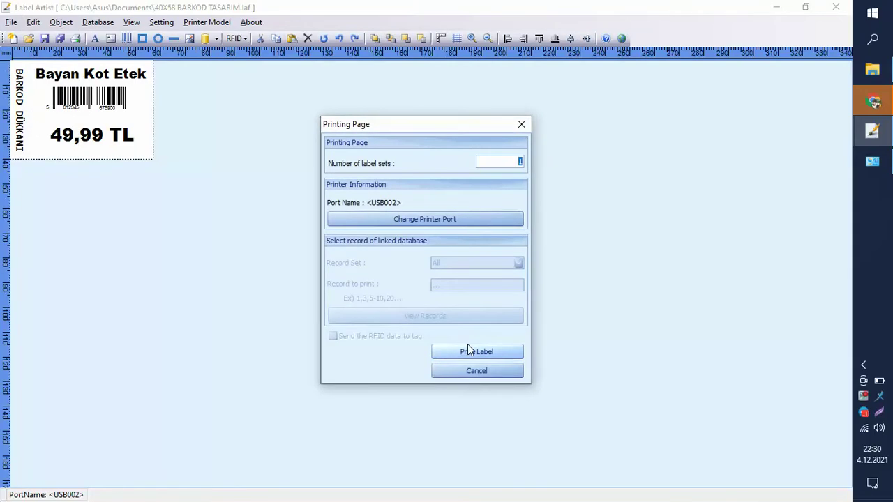
{"action": "left_click", "coordinate": [476, 351]}
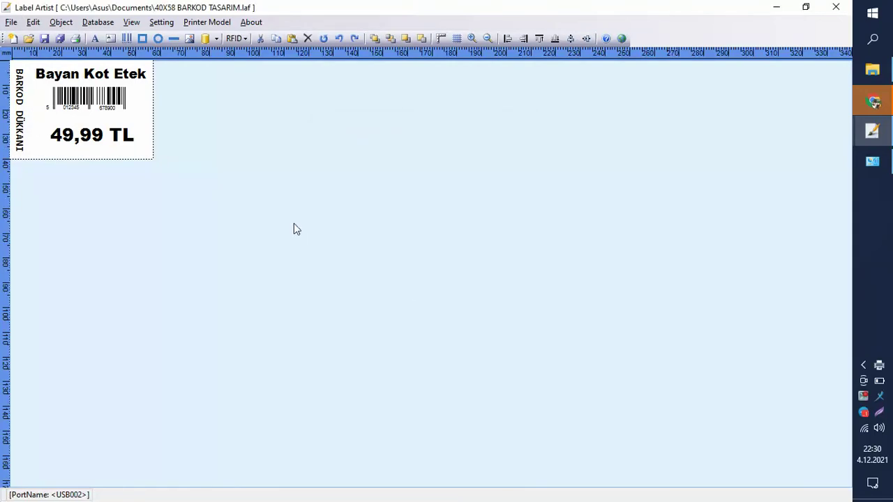
Print the label again with the number of label sets set to 5.
{"action": "left_click", "coordinate": [75, 38]}
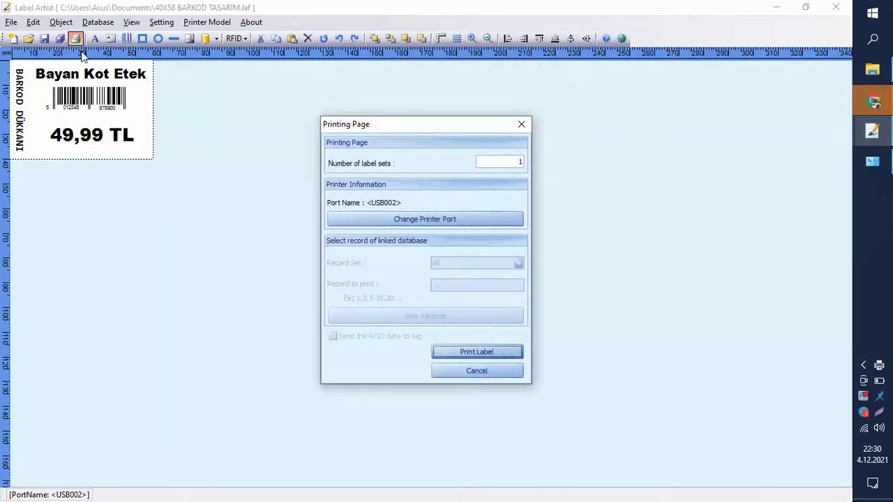
{"action": "double_click", "coordinate": [499, 164]}
{"action": "type", "text": "5"}
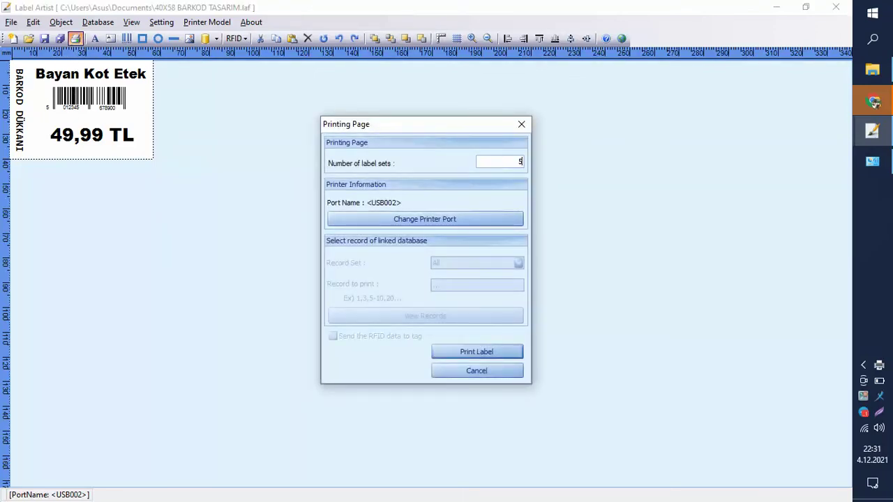
{"action": "left_click", "coordinate": [466, 353]}
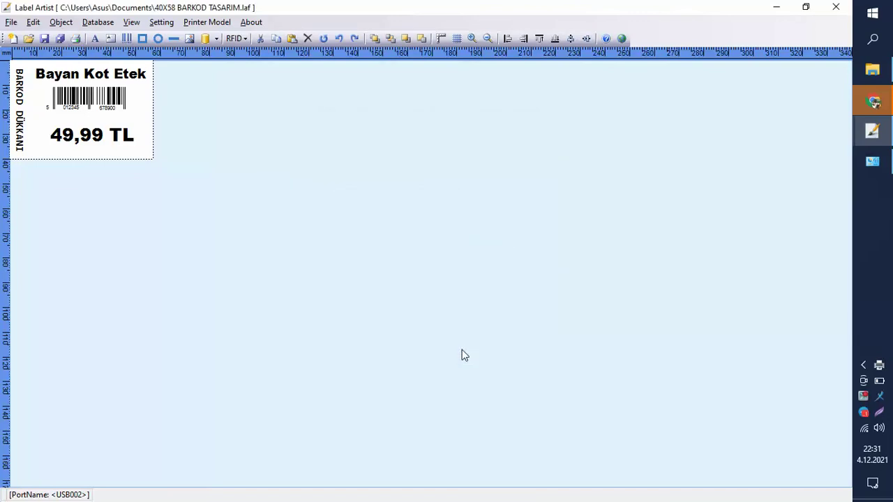